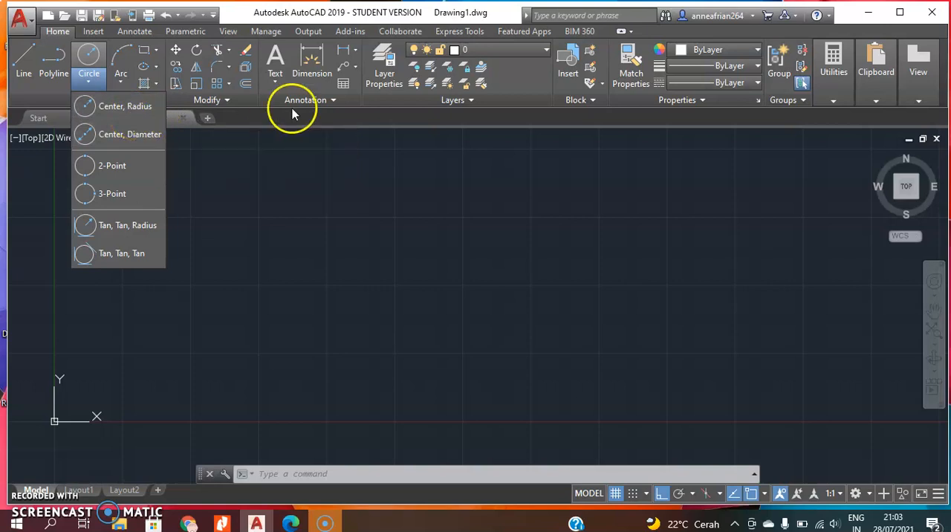
Draw a circle with a radius of 50 by centre and radius in the middle of the empty drawing area.
click(124, 106)
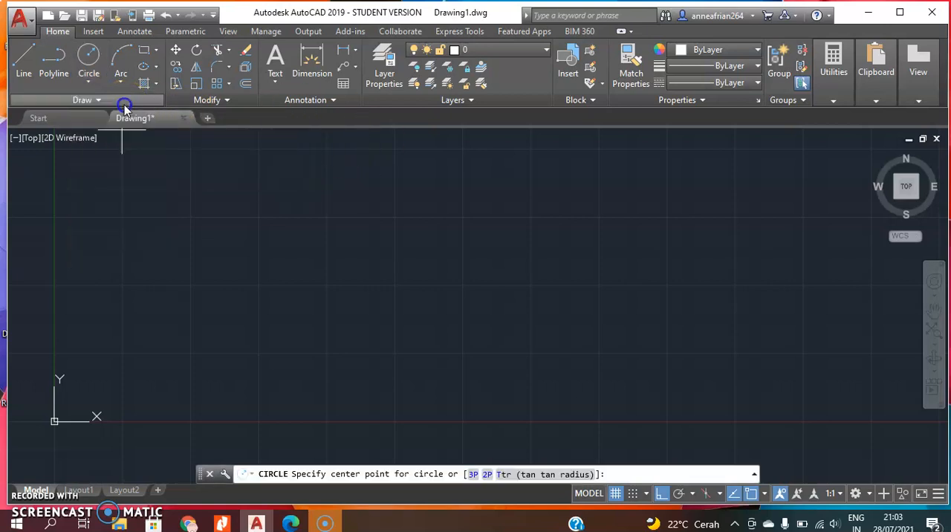
click(418, 257)
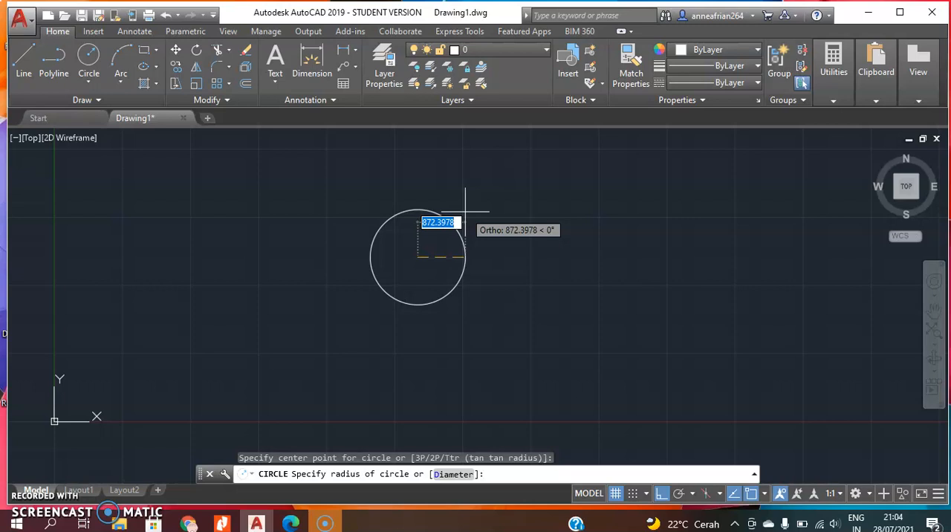
scroll(307, 255, up, 2)
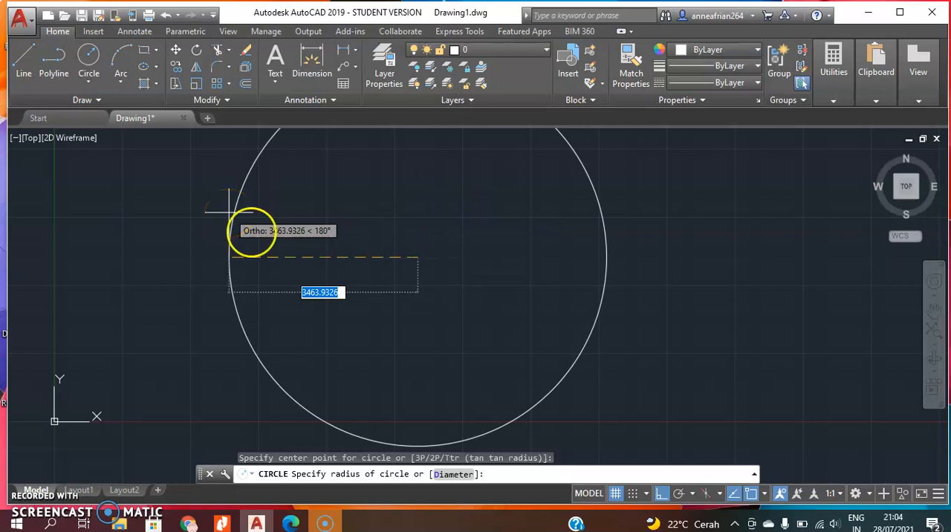
scroll(312, 254, up, 2)
scroll(319, 260, down, 5)
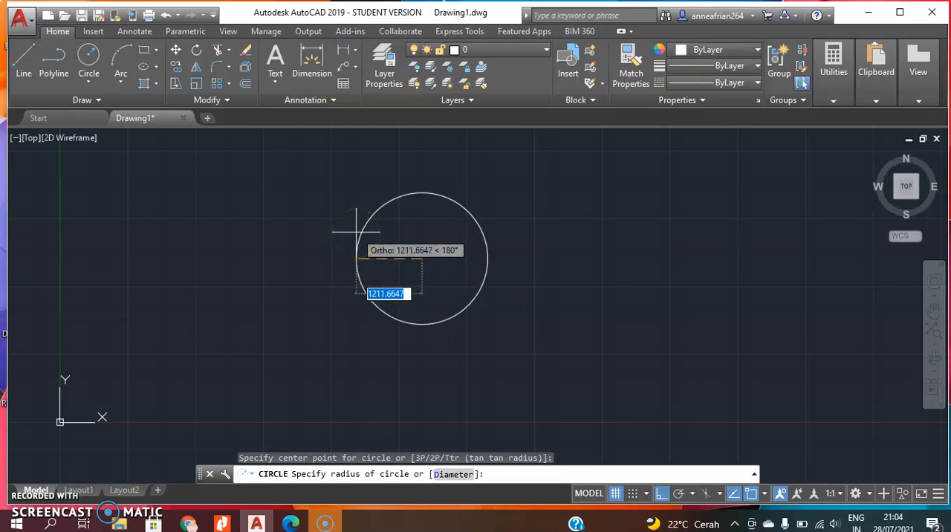
text(50)
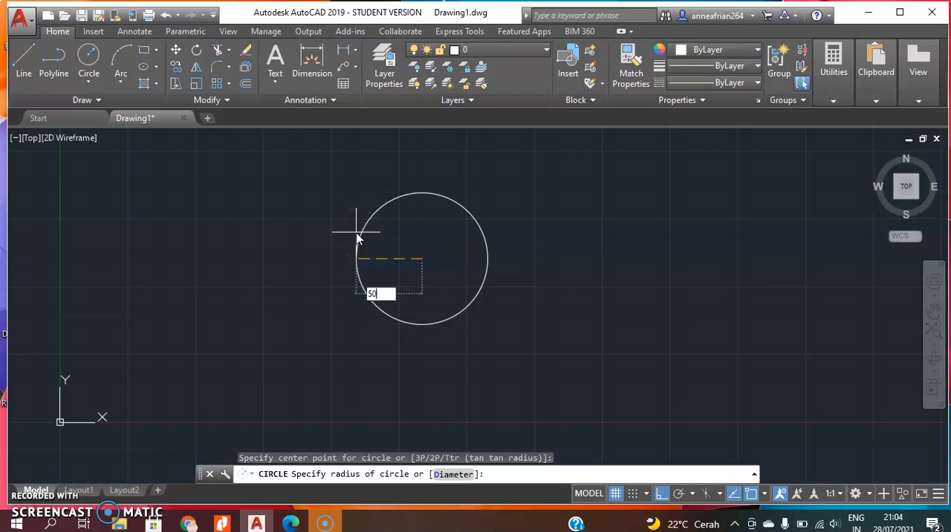
key(Return)
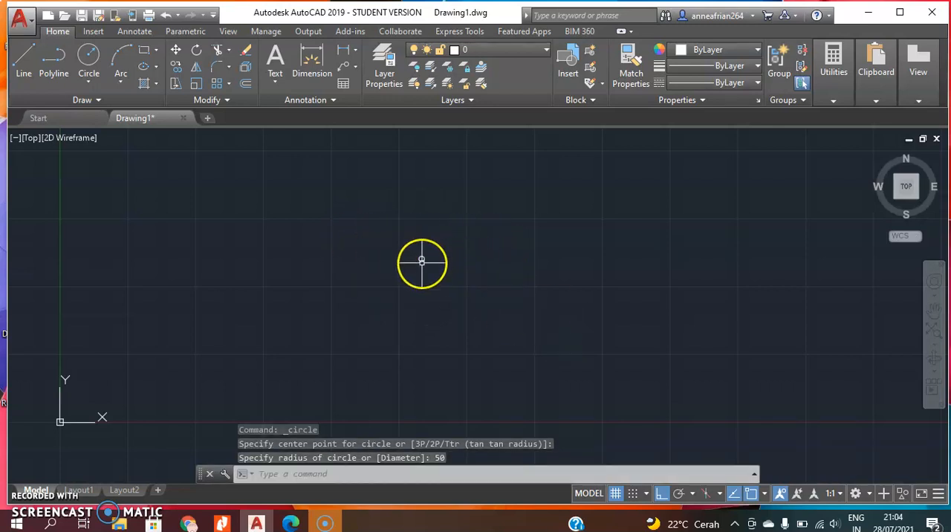
Draw a second circle by centre and diameter, to the right of the first one, with a diameter of 100.
scroll(422, 262, up, 8)
scroll(392, 206, up, 4)
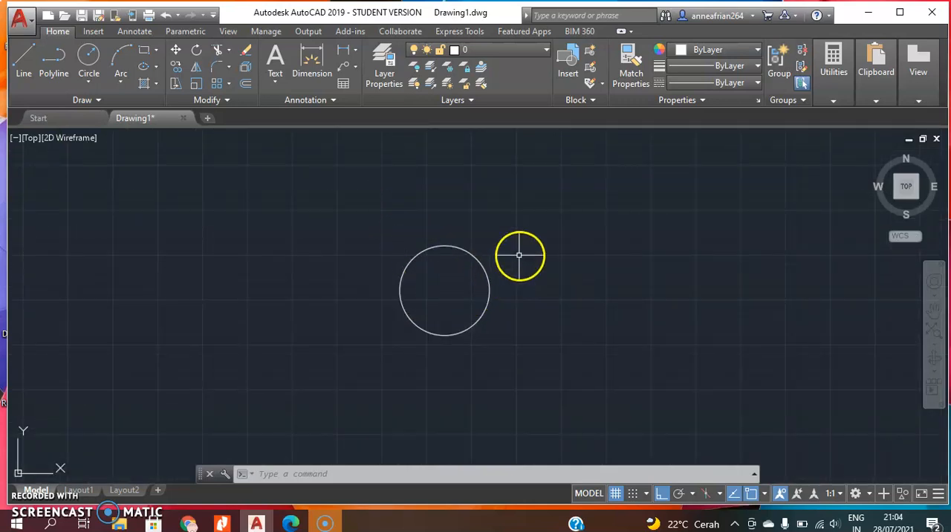
middle_drag(530, 252, 315, 263)
scroll(315, 262, up, 3)
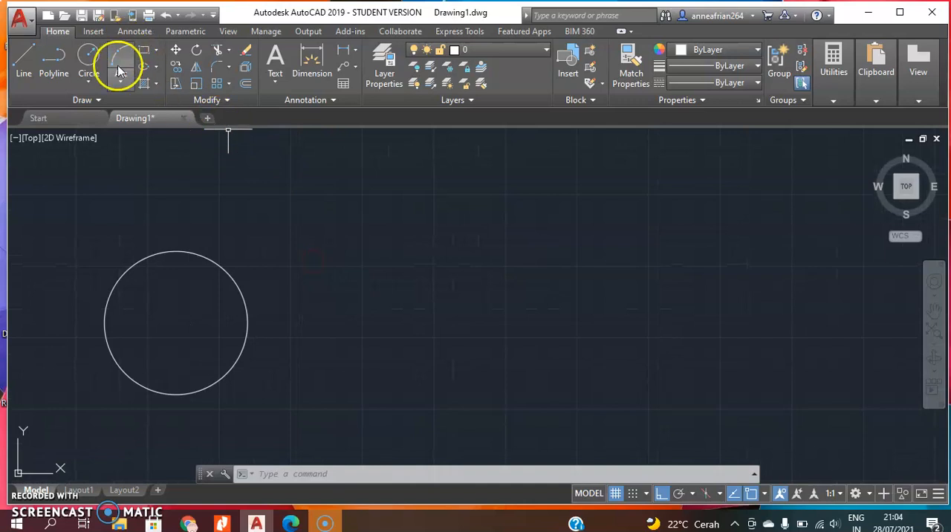
click(90, 81)
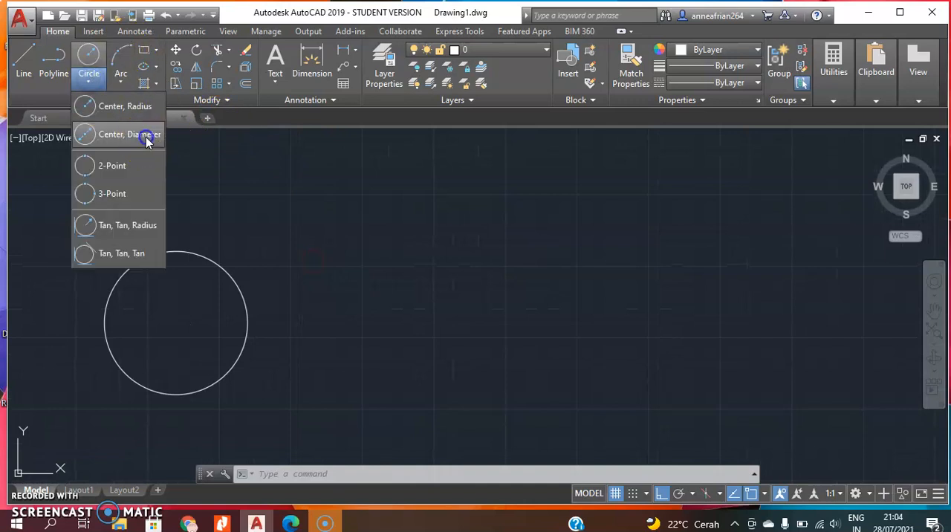
click(147, 141)
click(93, 82)
click(119, 127)
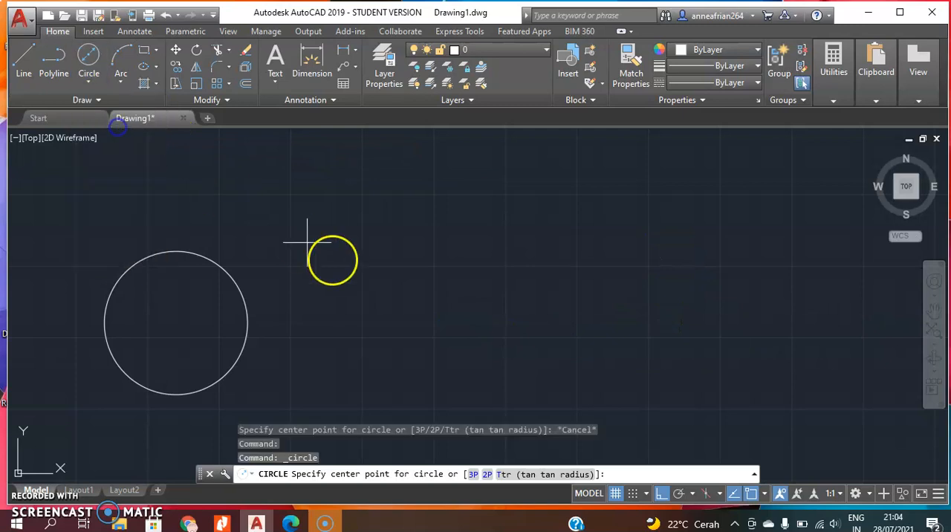
click(440, 335)
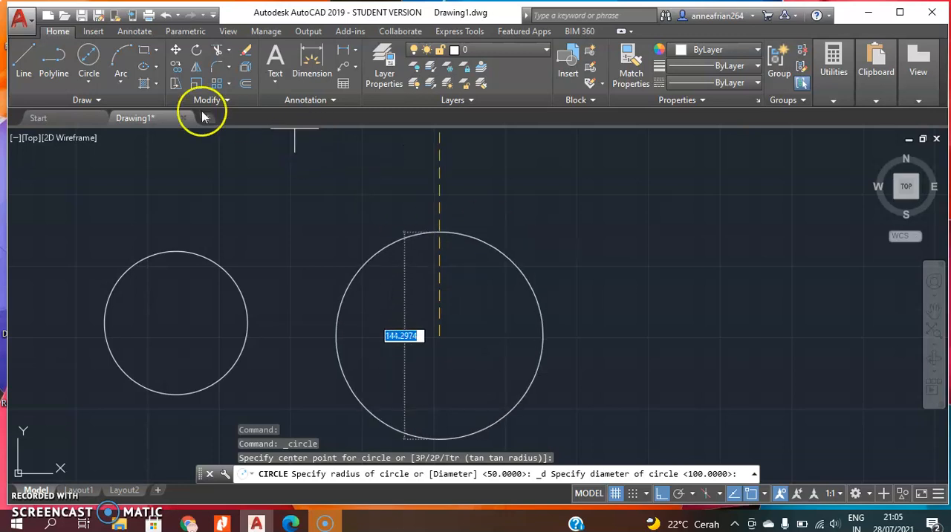
click(88, 83)
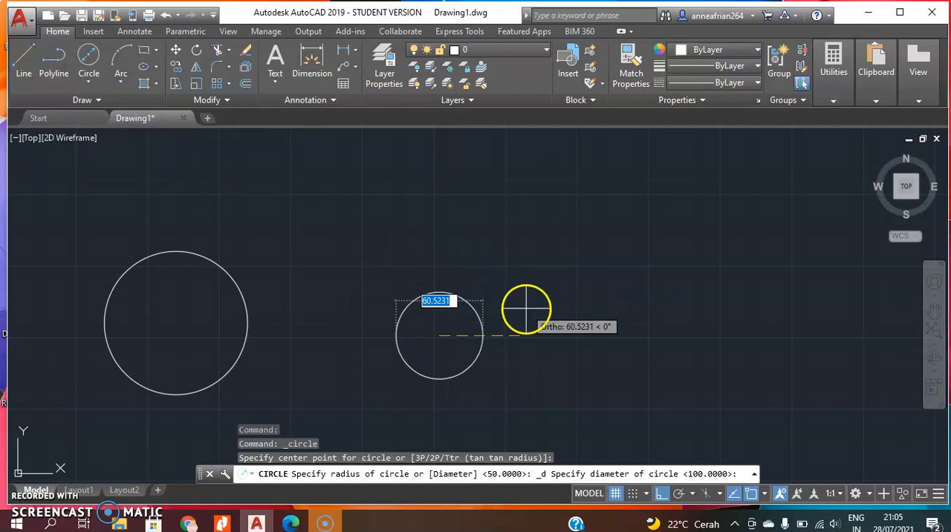
text(100)
key(Return)
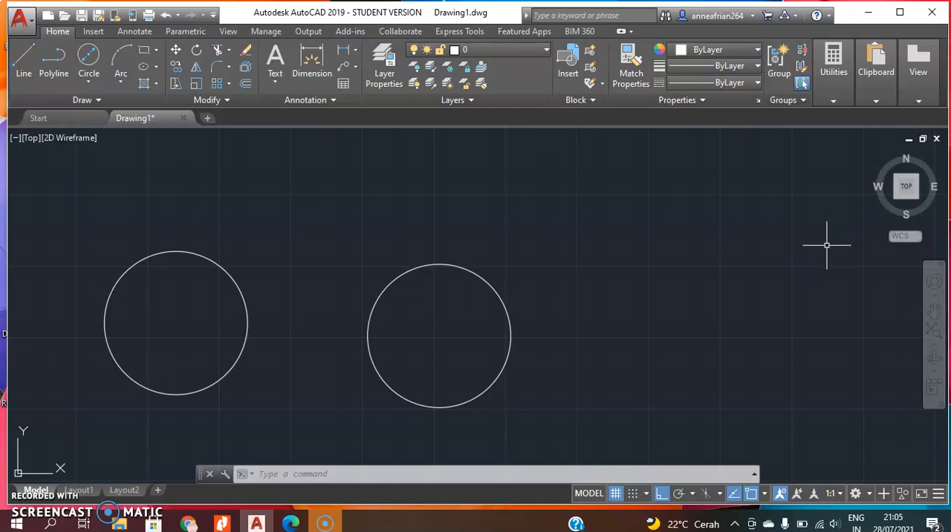
Draw a third circle by centre and radius, to the right of the second one, with a radius of 50.
click(86, 82)
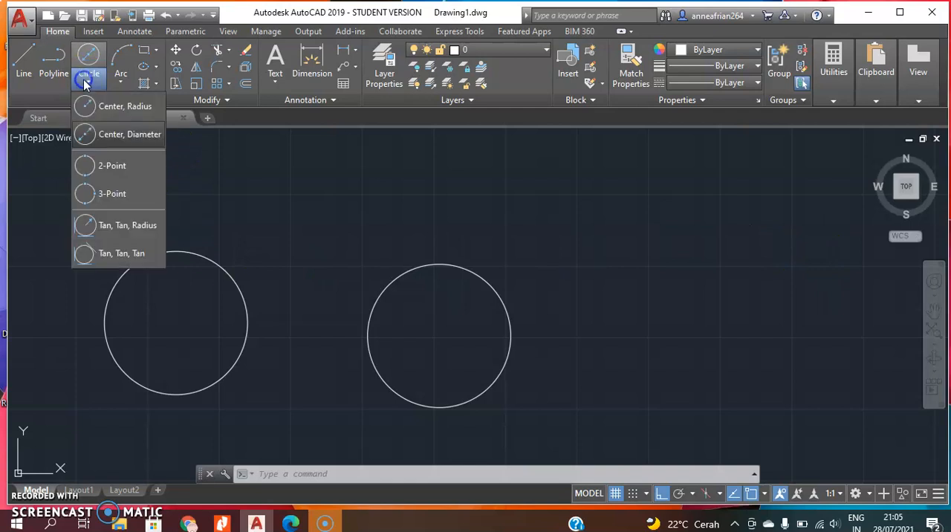
click(138, 110)
click(657, 325)
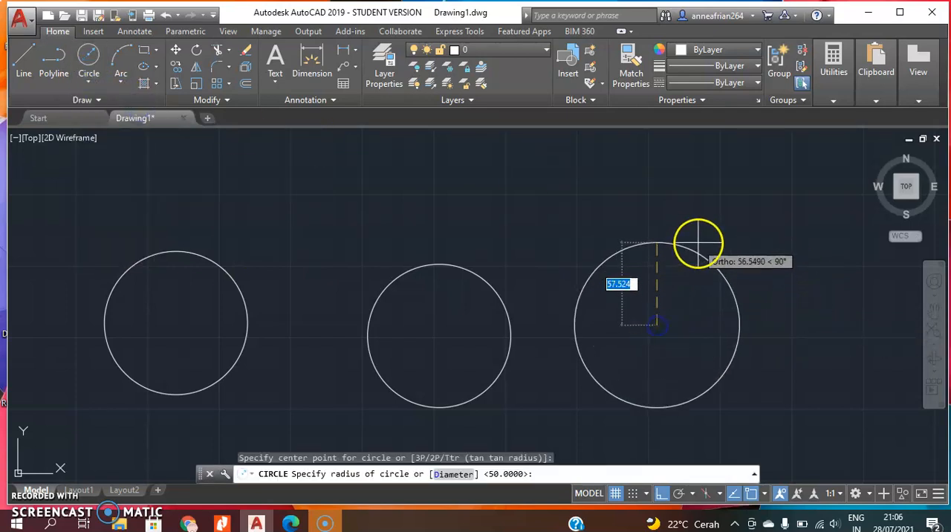
text(50)
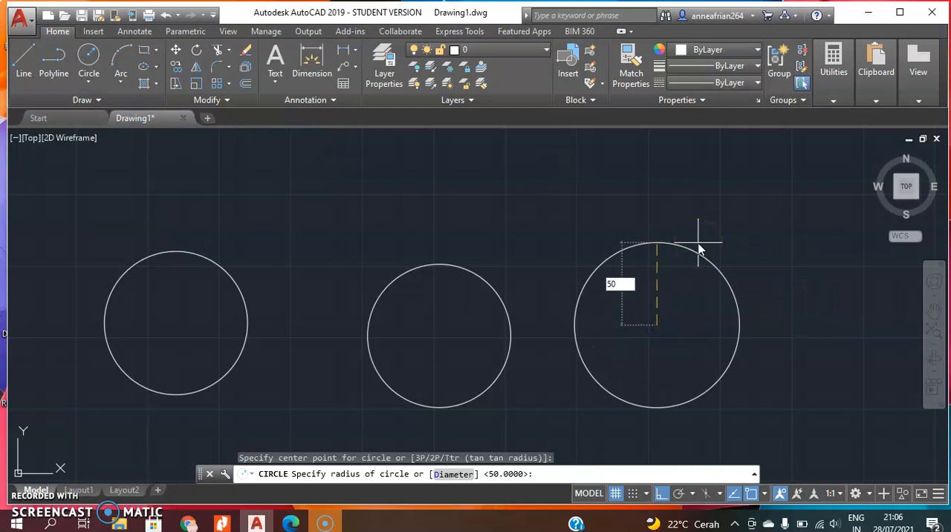
key(Return)
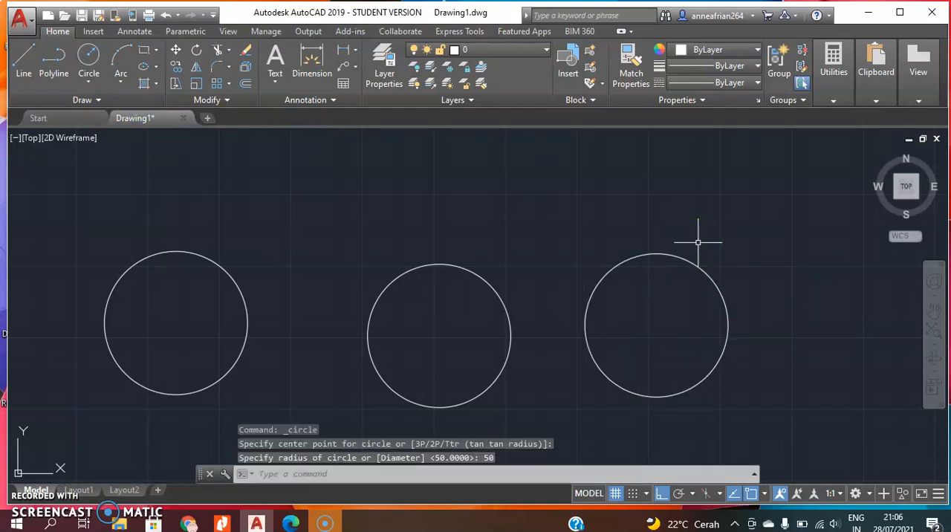
Draw a fourth circle by centre and diameter, to the upper right of the third one, with a diameter of 100.
click(107, 82)
click(127, 134)
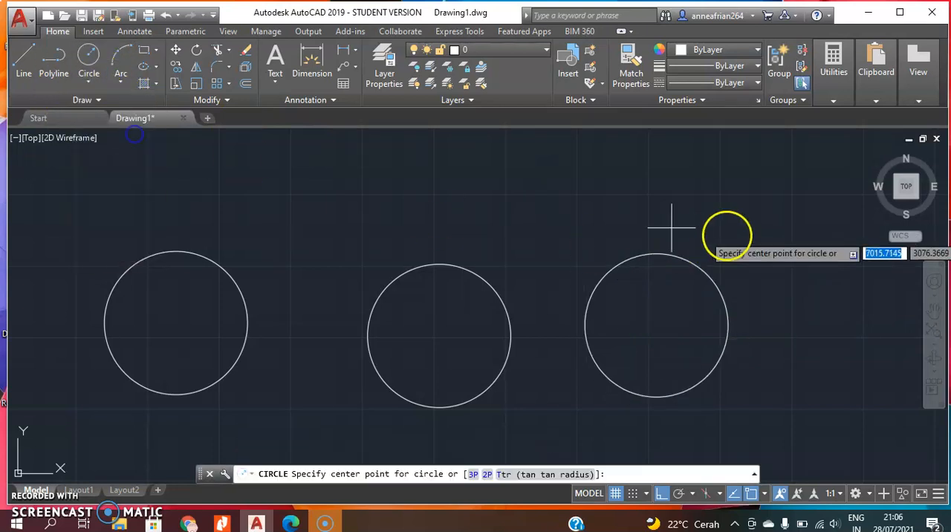
middle_drag(758, 241, 643, 242)
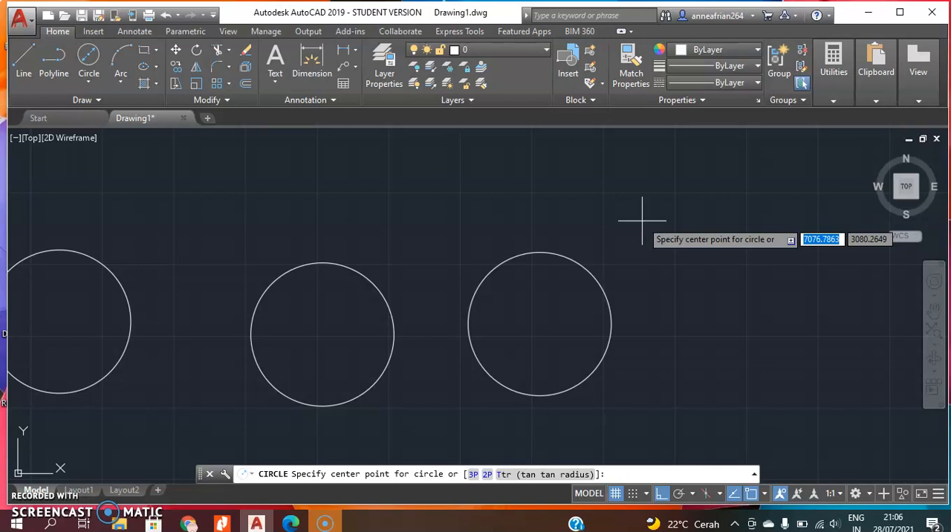
click(752, 272)
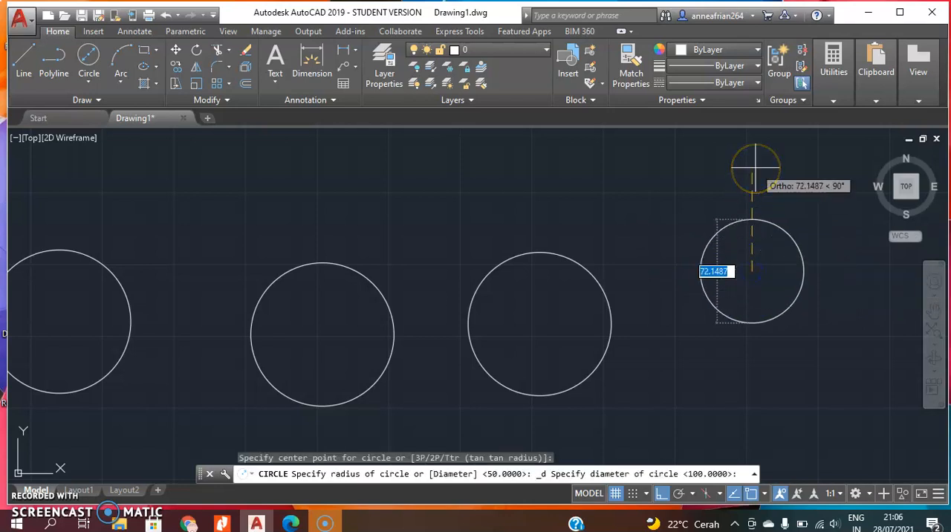
text(100)
key(Return)
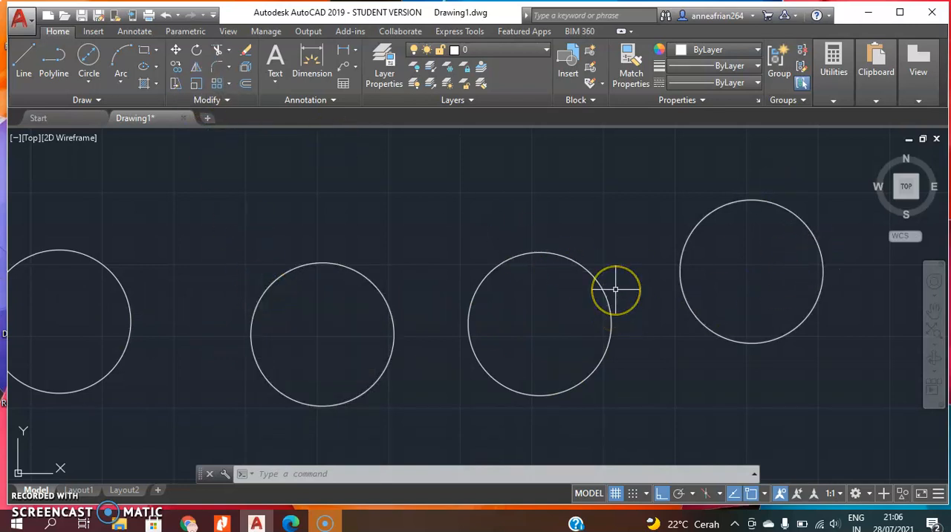
Draw a 2-Point circle with a horizontal diameter of 50 above and left of the row of four circles.
scroll(617, 289, down, 2)
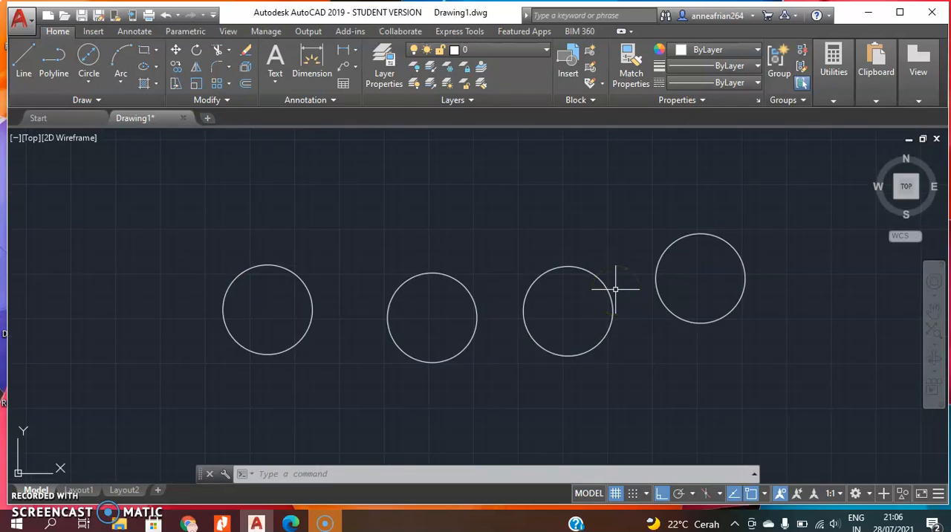
click(157, 65)
click(95, 81)
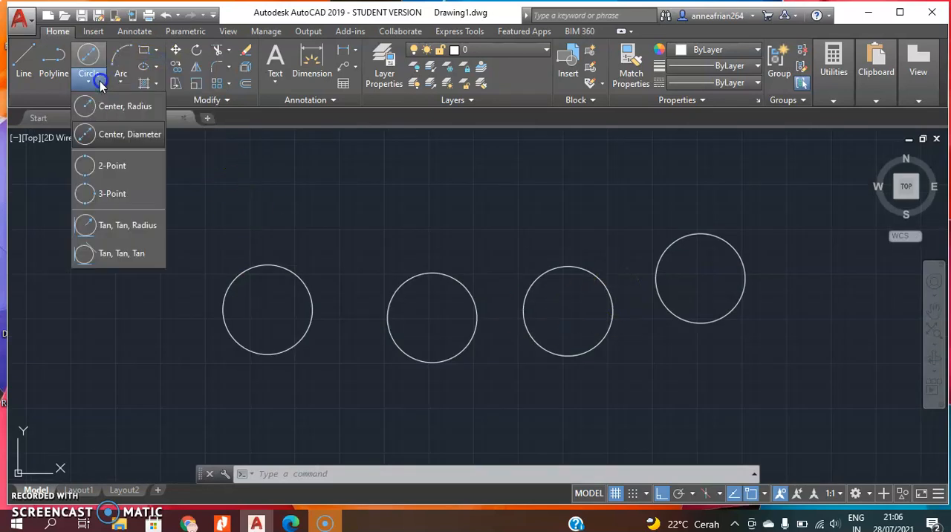
click(128, 167)
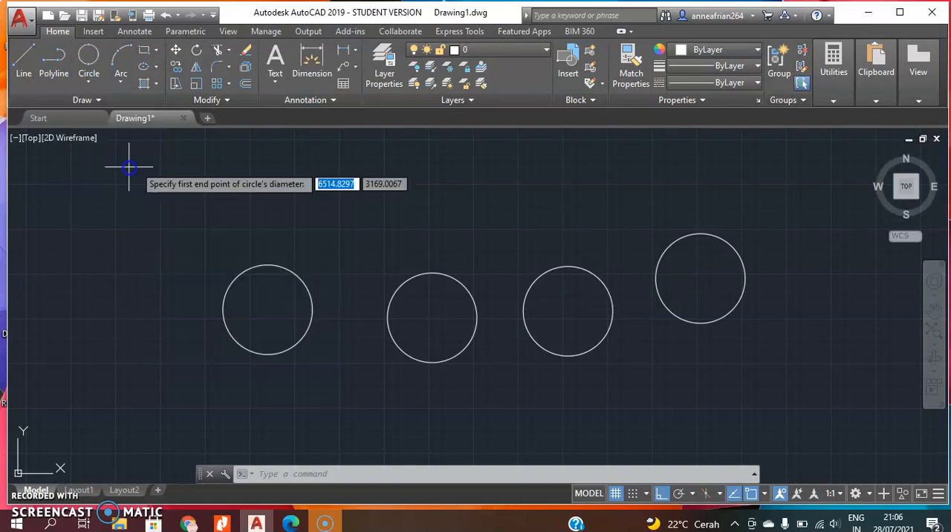
click(130, 208)
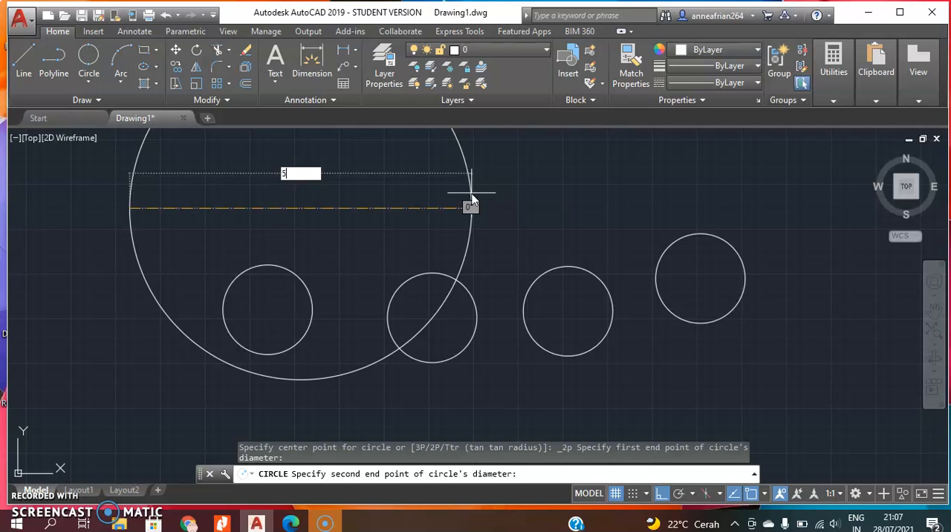
key(Return)
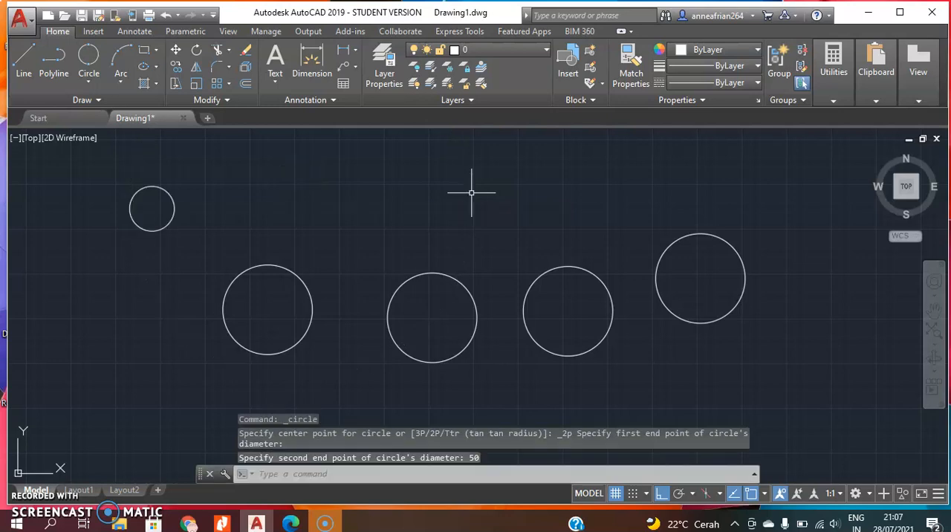
Dimension the horizontal diameter of the small 2-Point circle, placing the dimension line below it.
scroll(133, 191, up, 2)
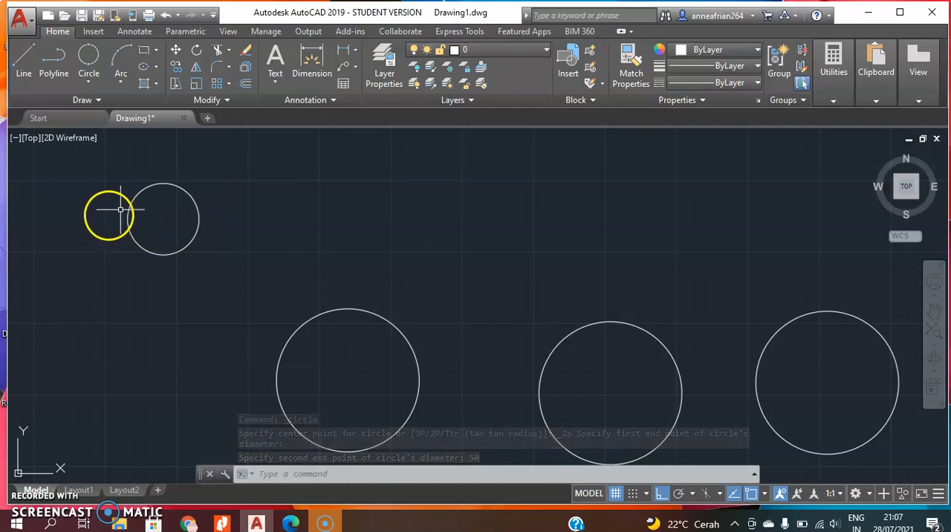
click(313, 66)
click(198, 217)
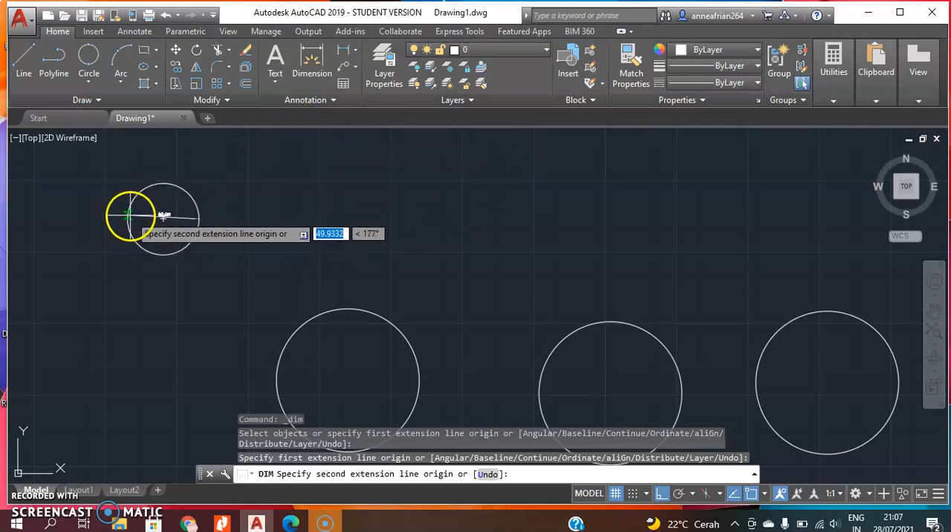
click(129, 218)
click(142, 271)
scroll(144, 272, up, 6)
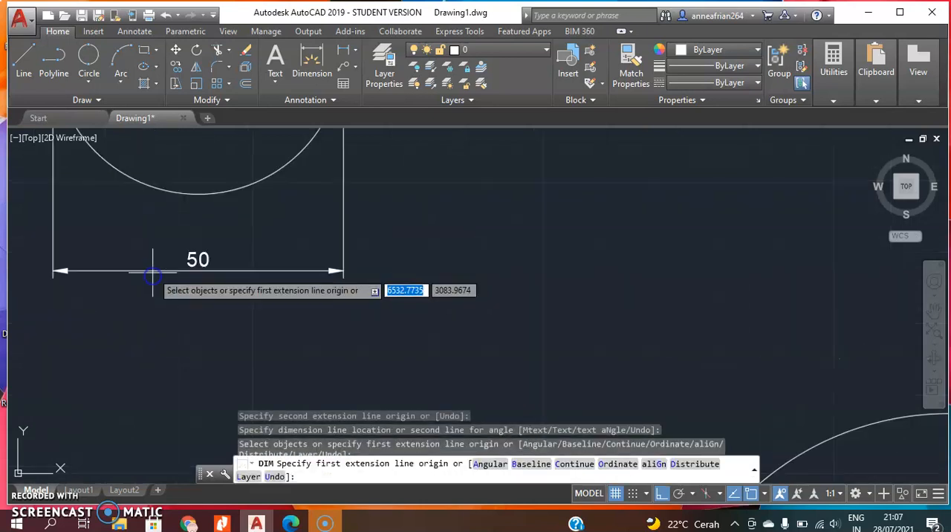
scroll(195, 266, down, 5)
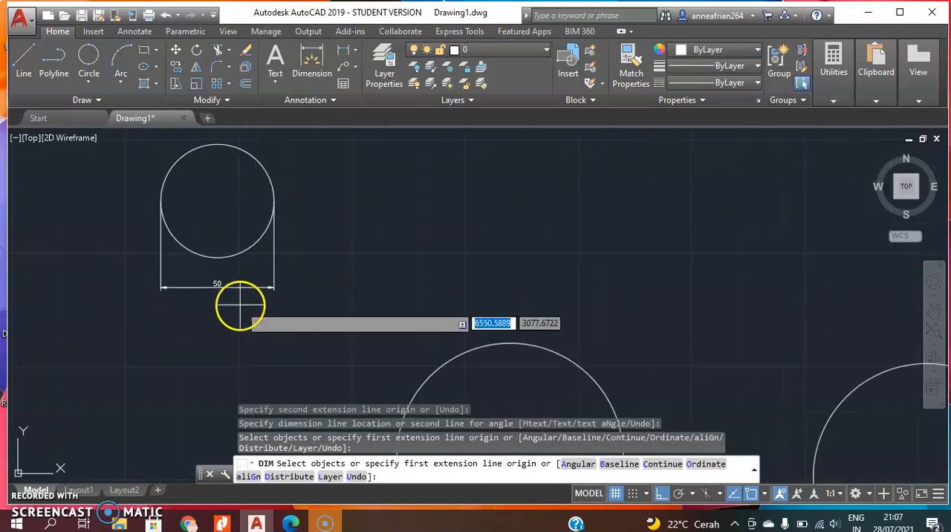
key(Return)
click(282, 309)
click(304, 282)
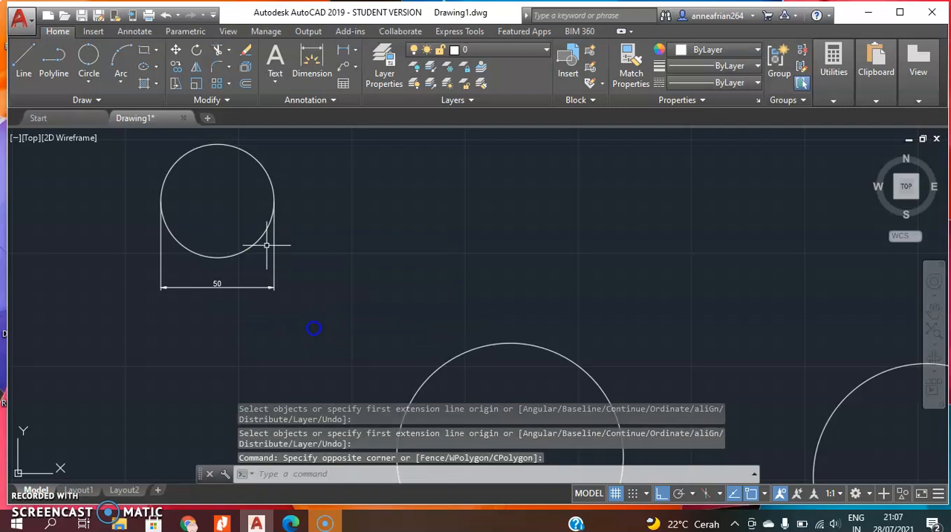
Draw another 2-Point circle to the right of the dimensioned circle by picking both horizontal diameter endpoints freehand.
click(90, 79)
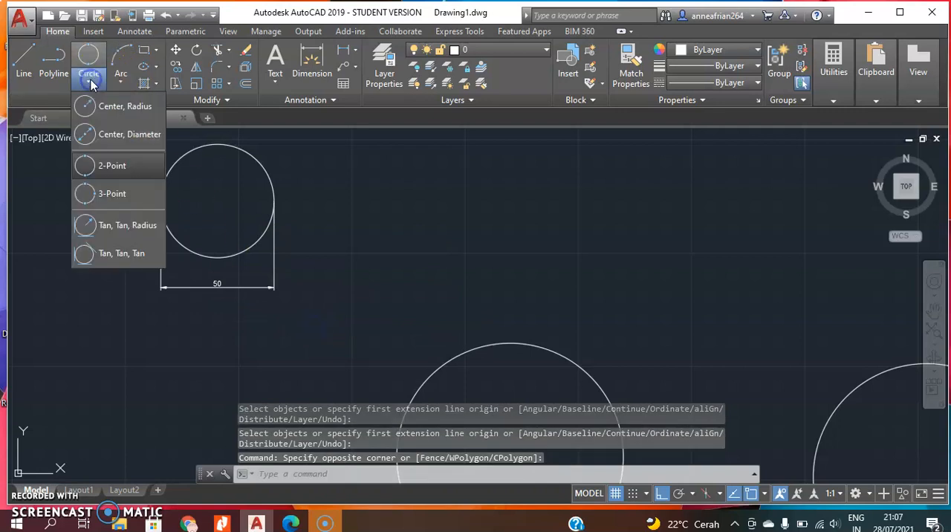
click(132, 167)
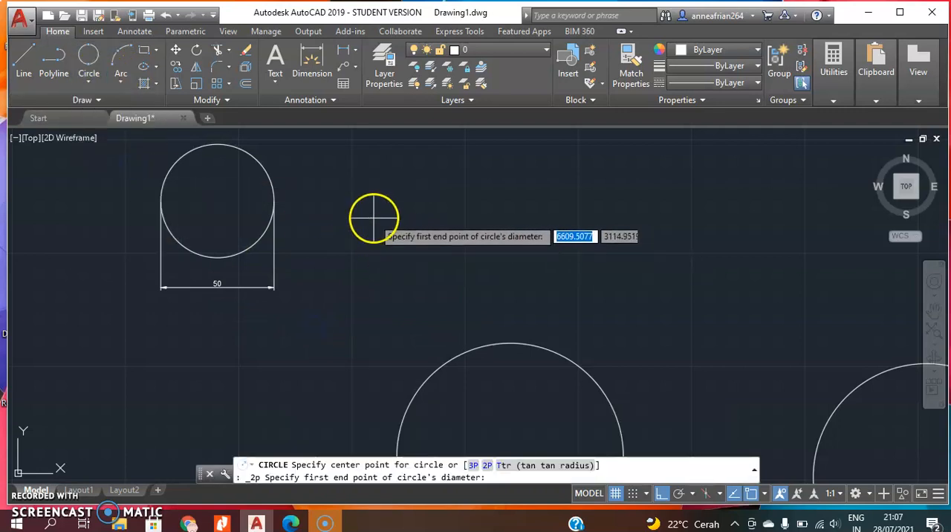
click(374, 212)
click(526, 212)
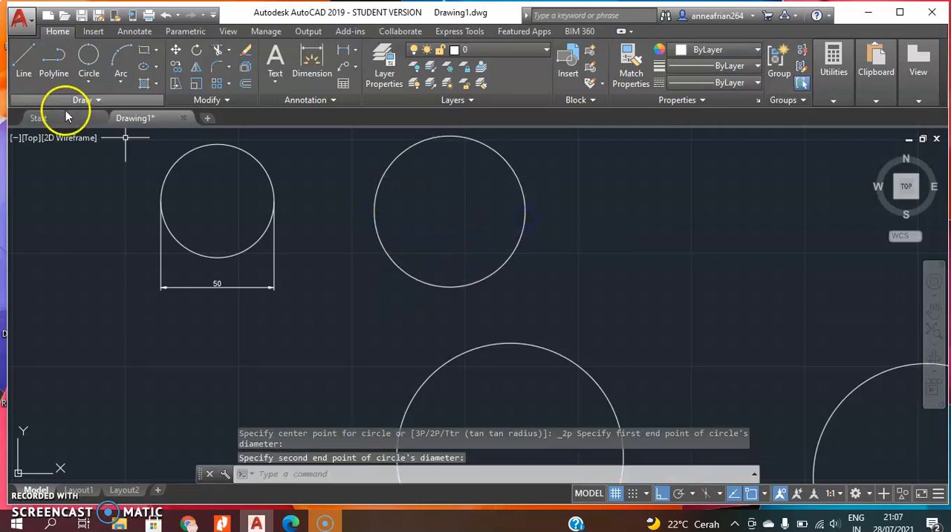
Draw a 3-Point circle with a radius of about 66 to the upper left of the dimensioned circle, picking its points freehand.
click(86, 77)
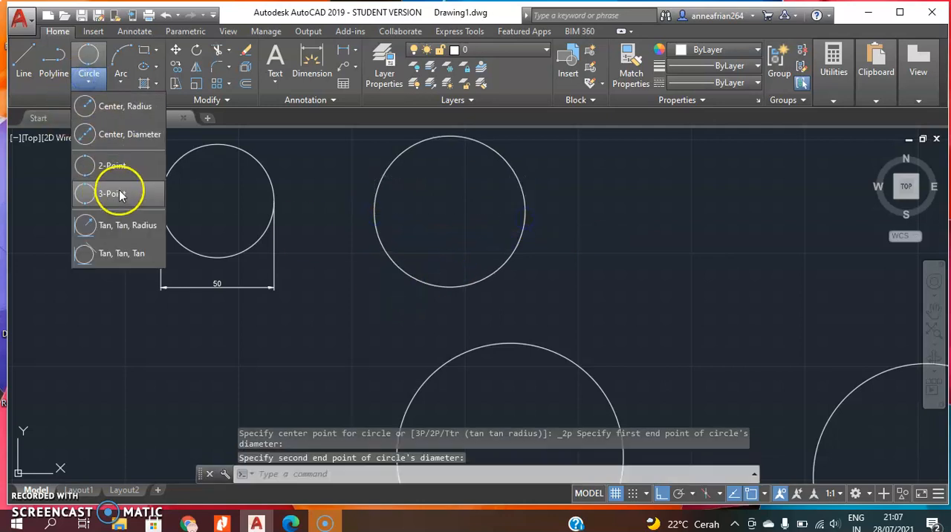
click(119, 193)
scroll(451, 273, up, 3)
scroll(457, 275, down, 6)
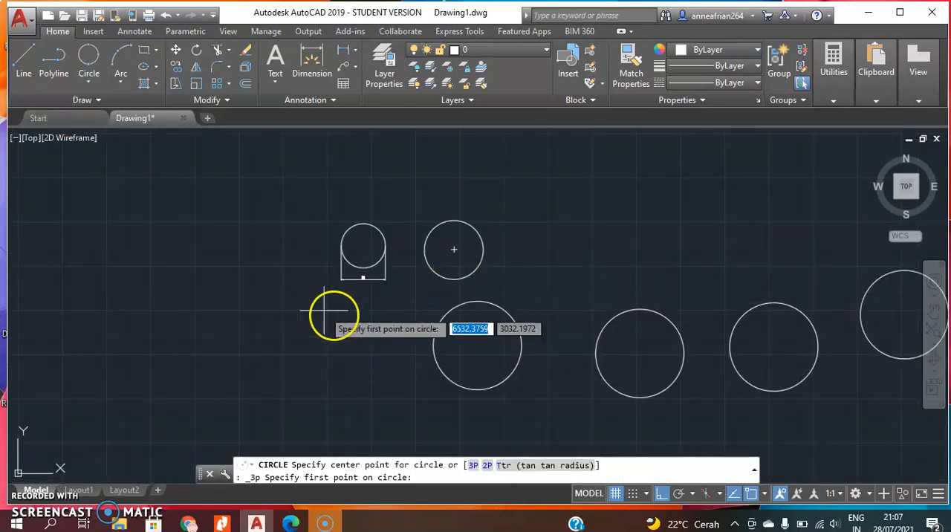
click(172, 246)
click(257, 251)
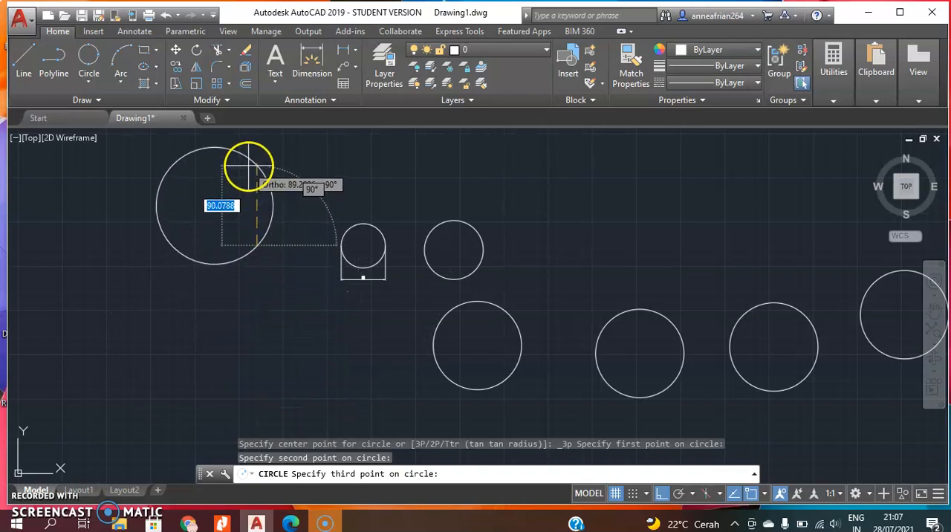
click(248, 166)
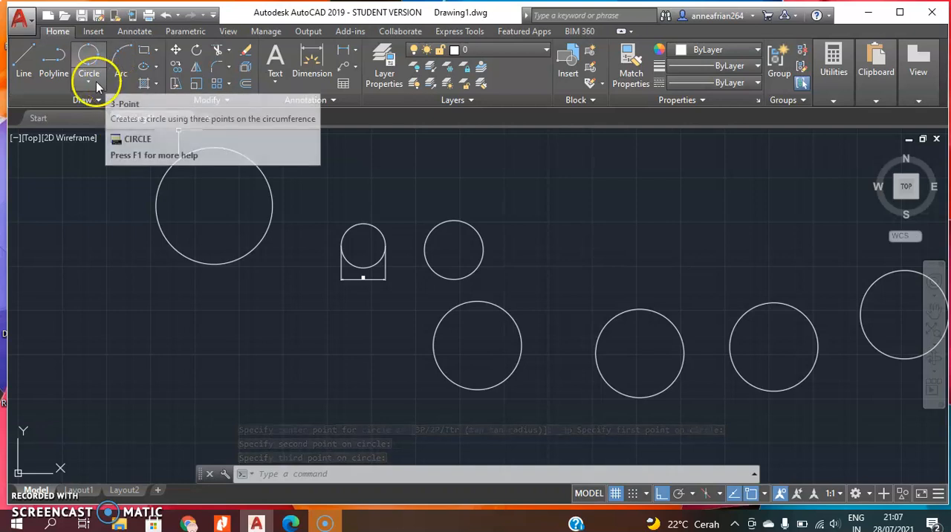
scroll(325, 290, down, 2)
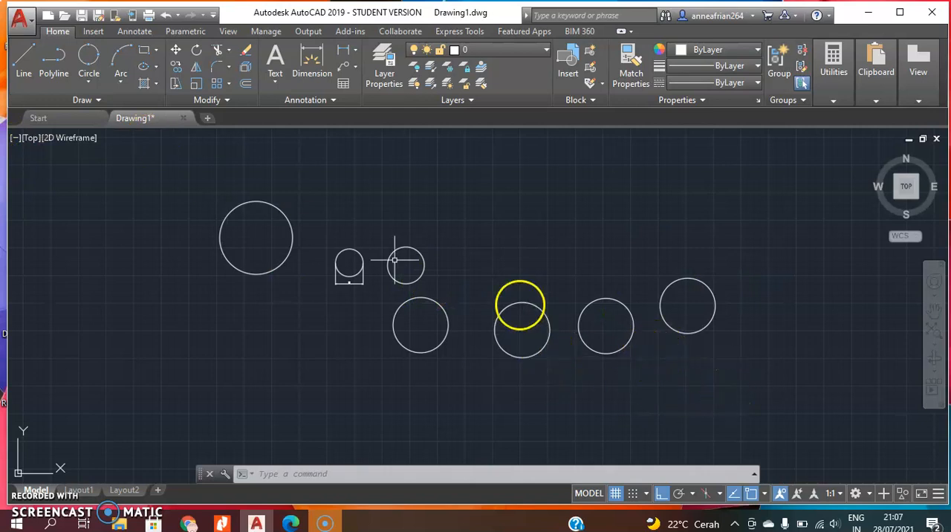
Draw a Tan, Tan, Radius circle with radius 50, tangent to the third and fourth circles of the lower row.
click(84, 79)
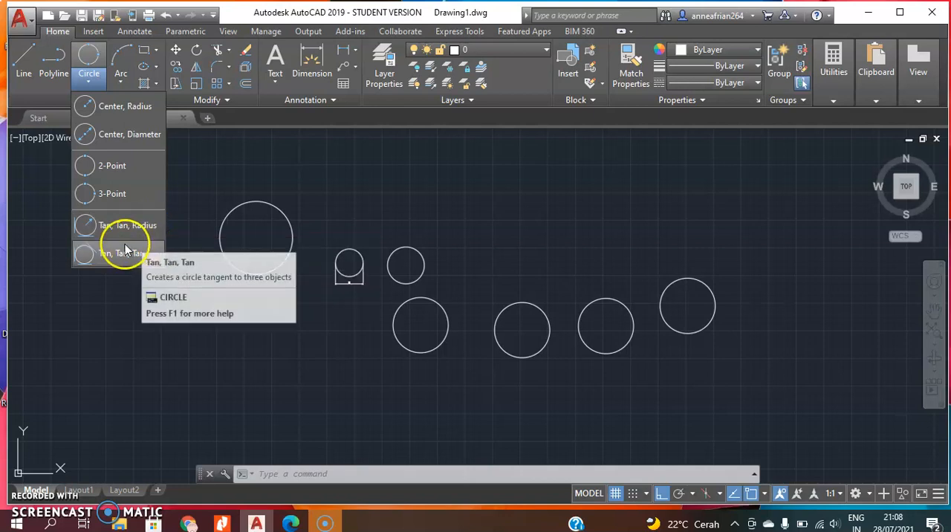
click(90, 223)
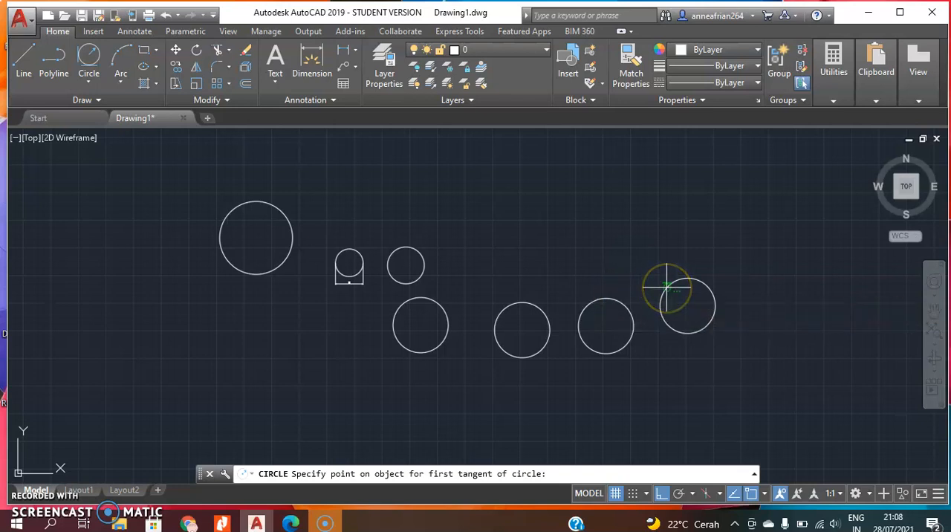
scroll(665, 321, up, 6)
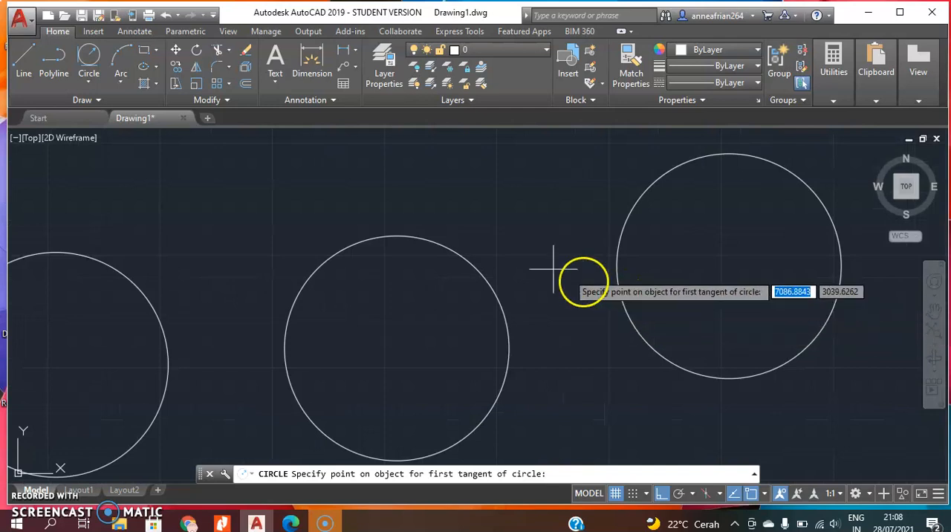
click(439, 243)
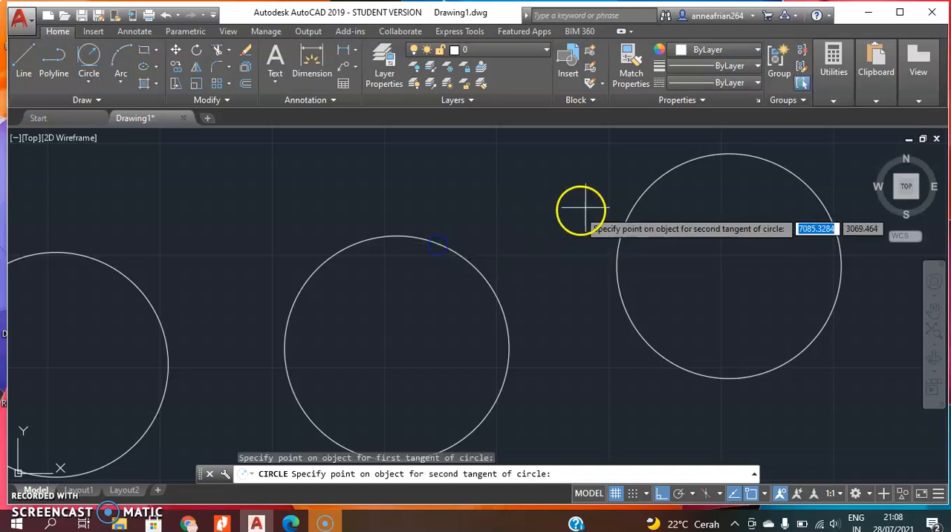
click(639, 200)
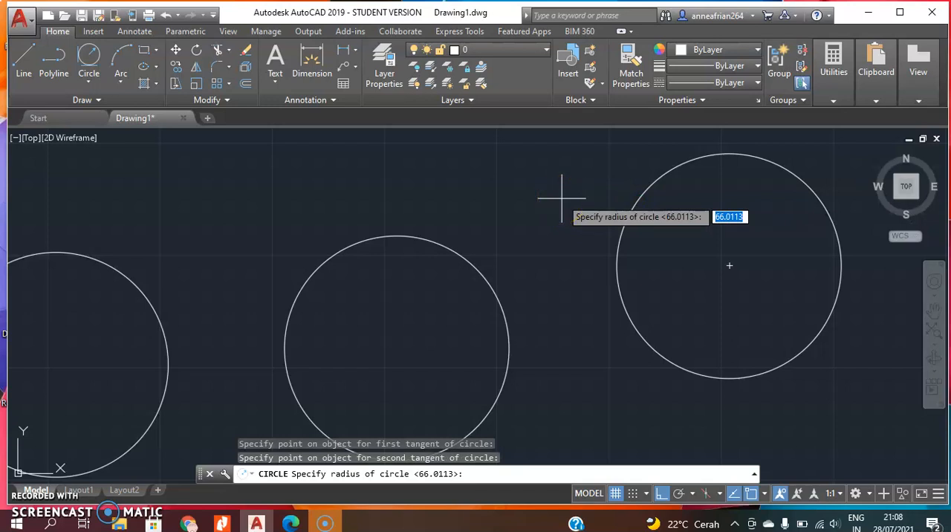
text(5)
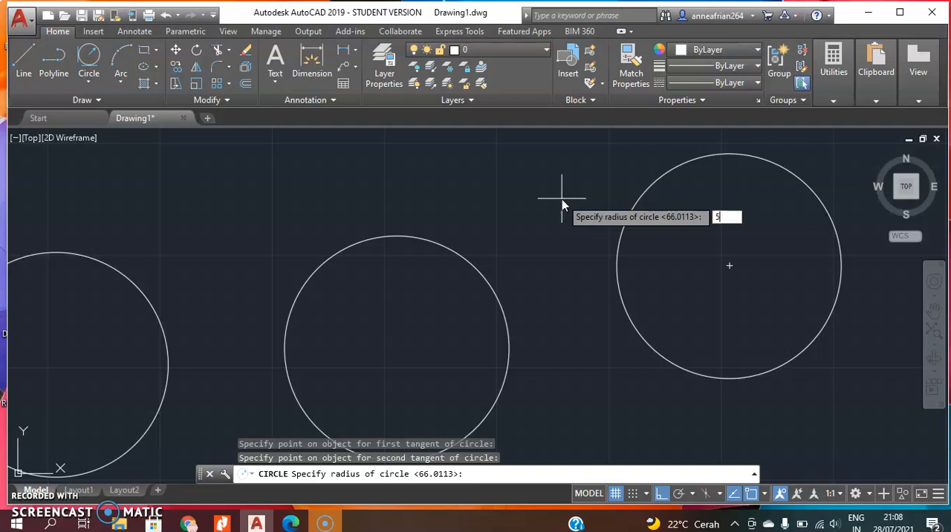
text(0)
key(Return)
scroll(622, 303, up, 2)
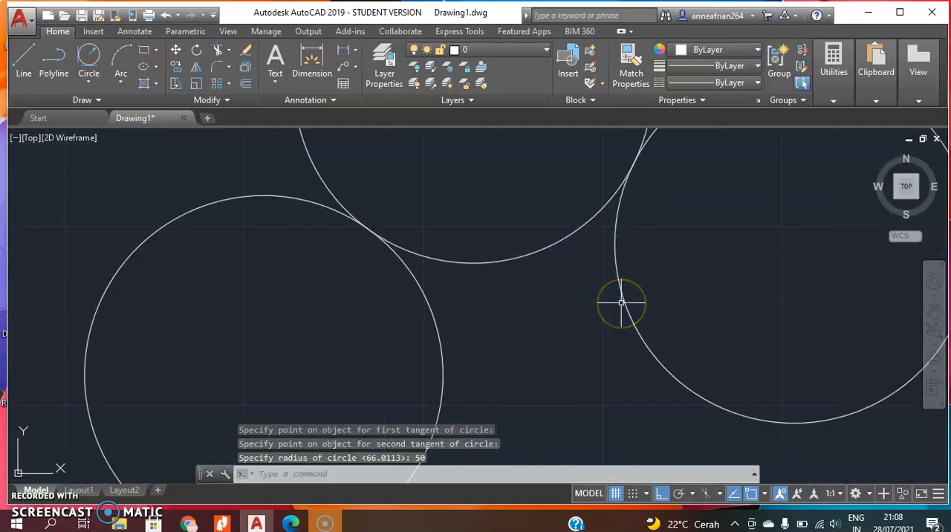
scroll(621, 303, down, 4)
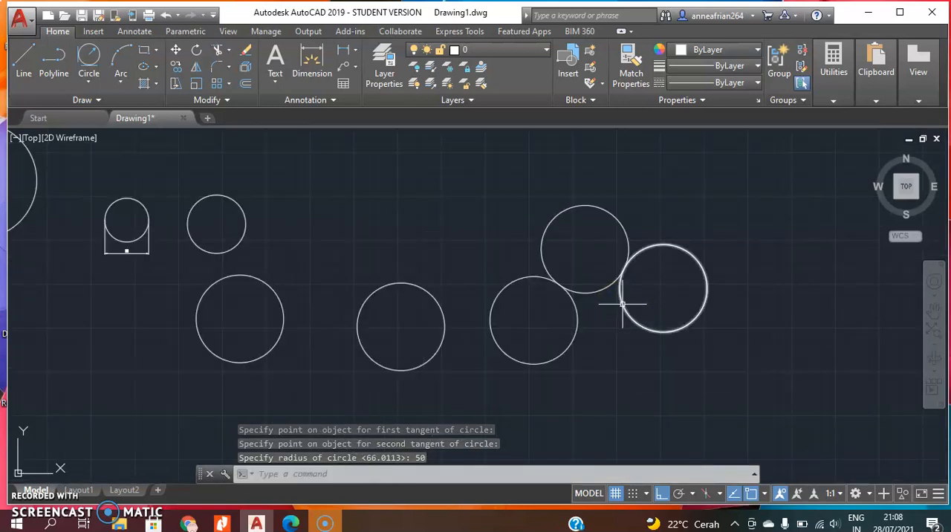
click(632, 280)
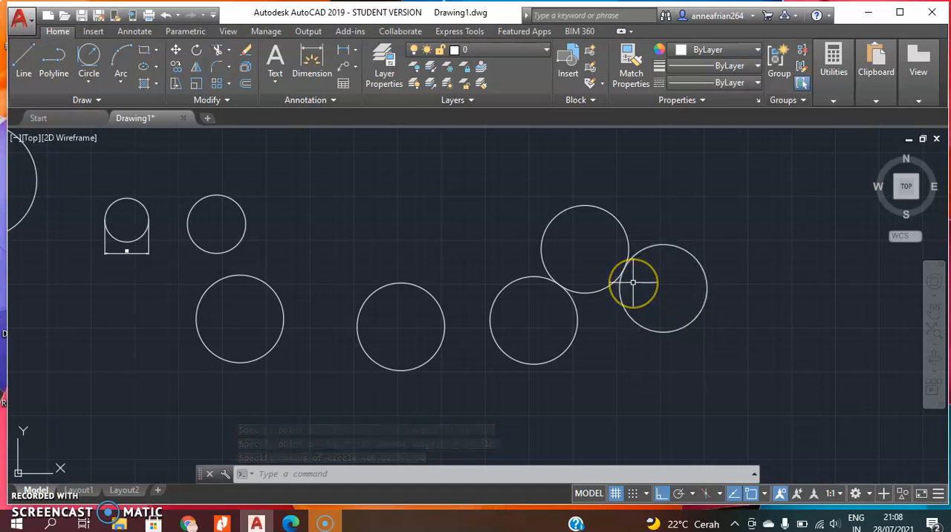
click(638, 293)
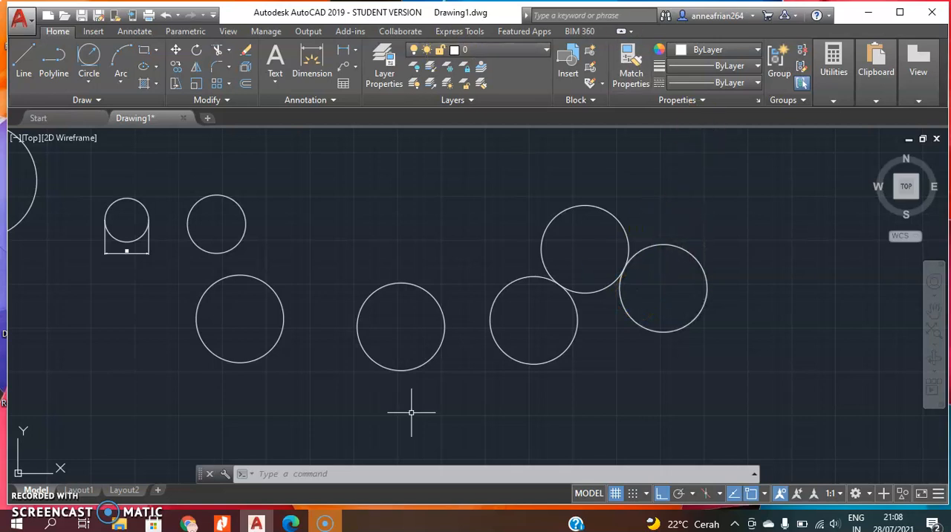
Draw a Tan, Tan, Tan circle tangent to the second and third circles of the lower row and the radius 50 tangent circle.
click(90, 78)
click(152, 256)
click(144, 254)
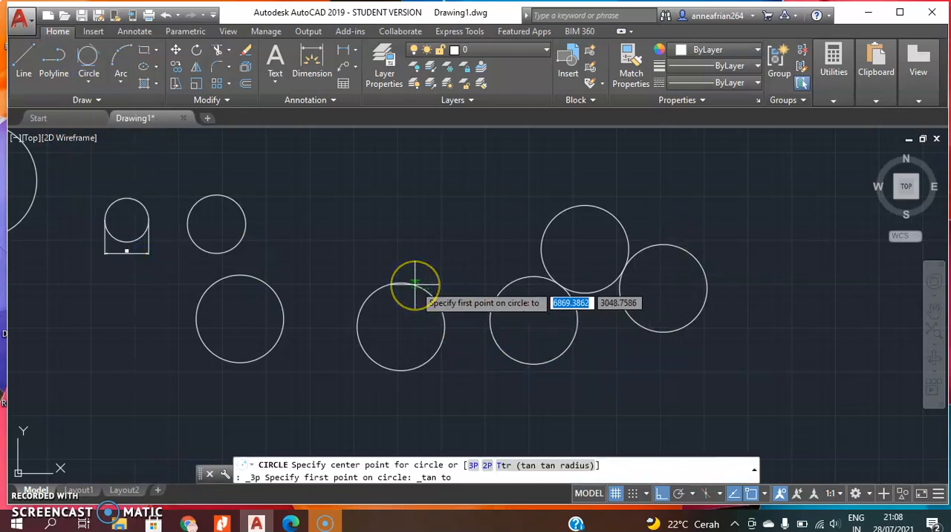
click(414, 283)
click(492, 291)
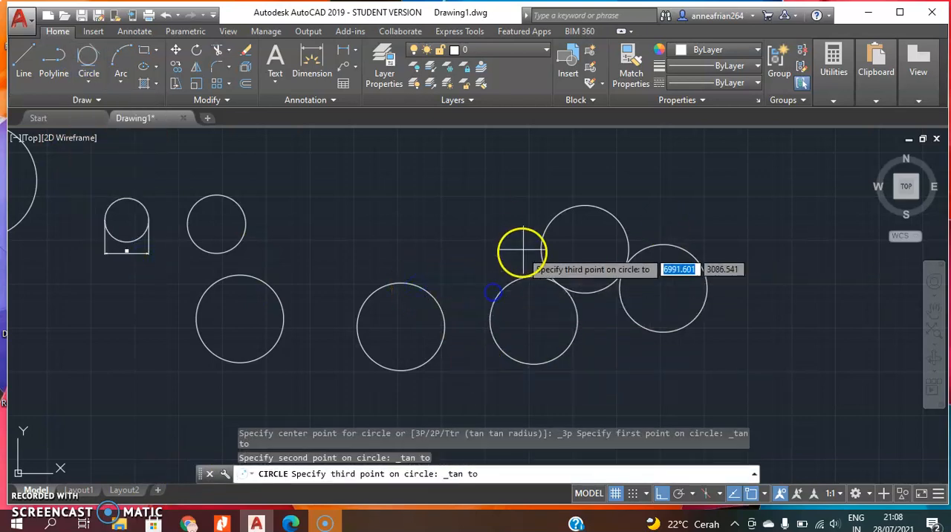
click(538, 231)
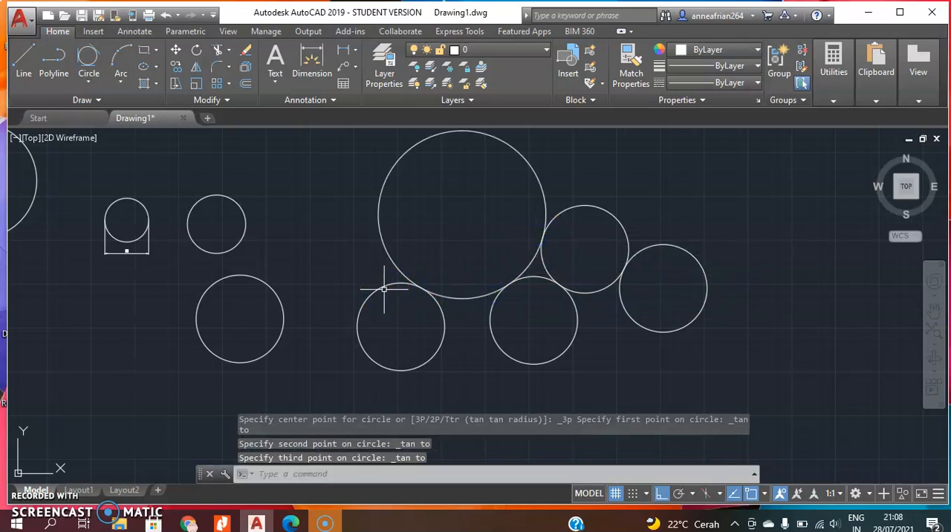
click(90, 79)
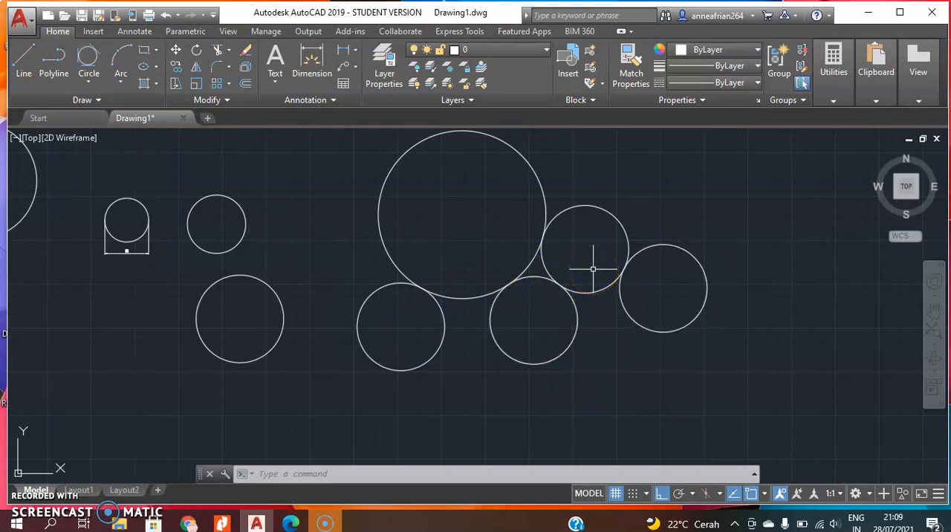
click(89, 82)
click(352, 245)
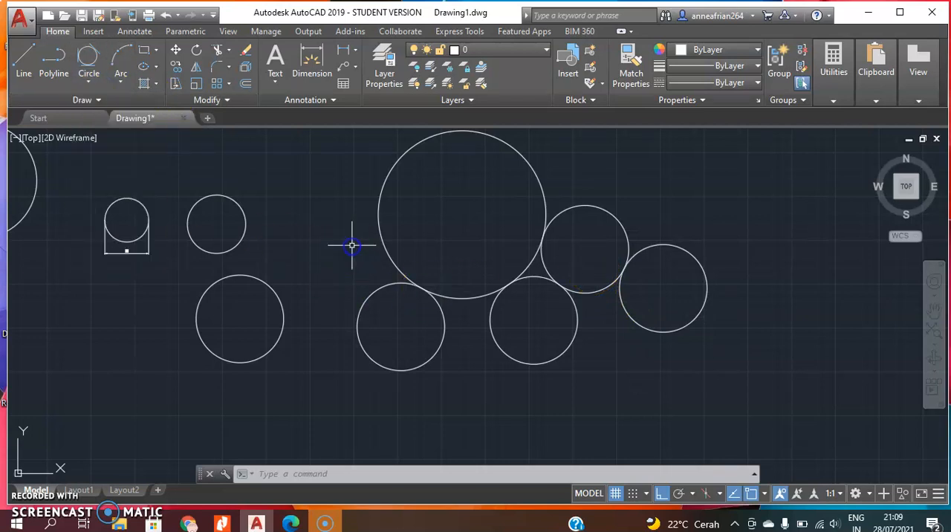
click(158, 166)
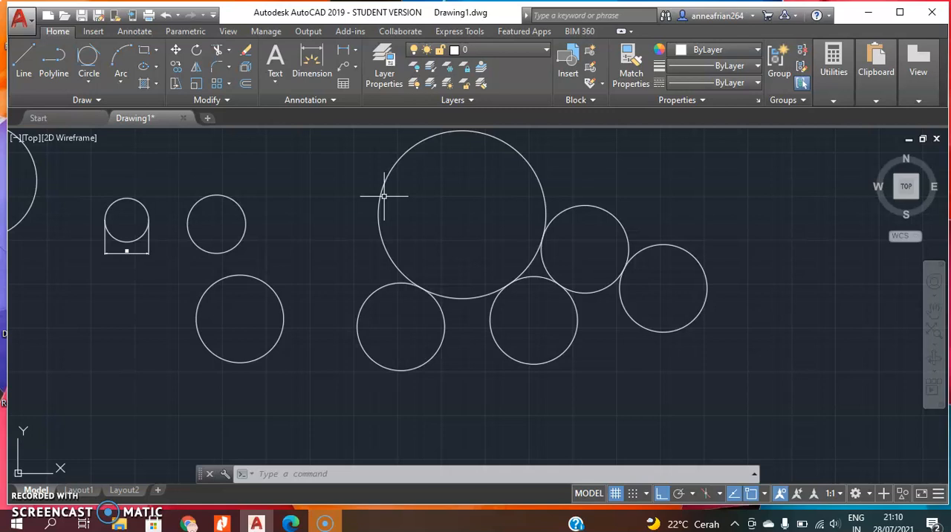
click(89, 82)
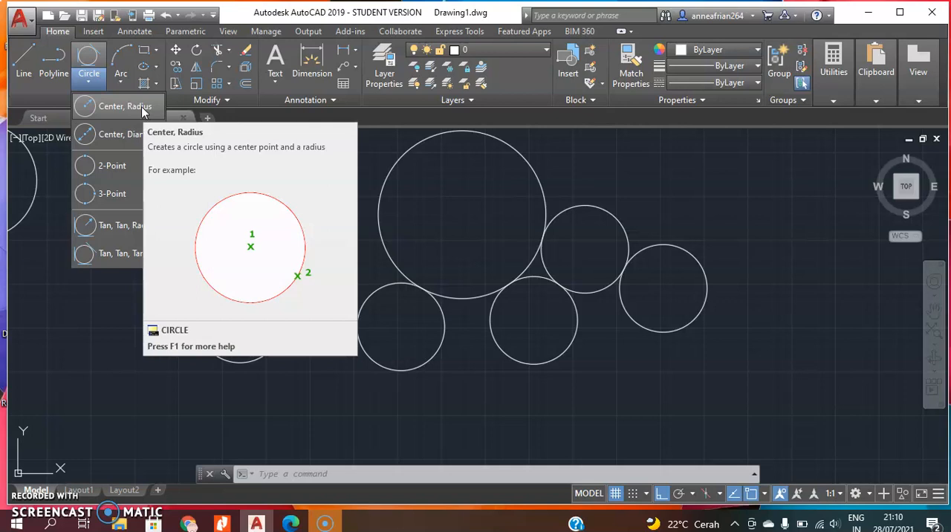
click(145, 106)
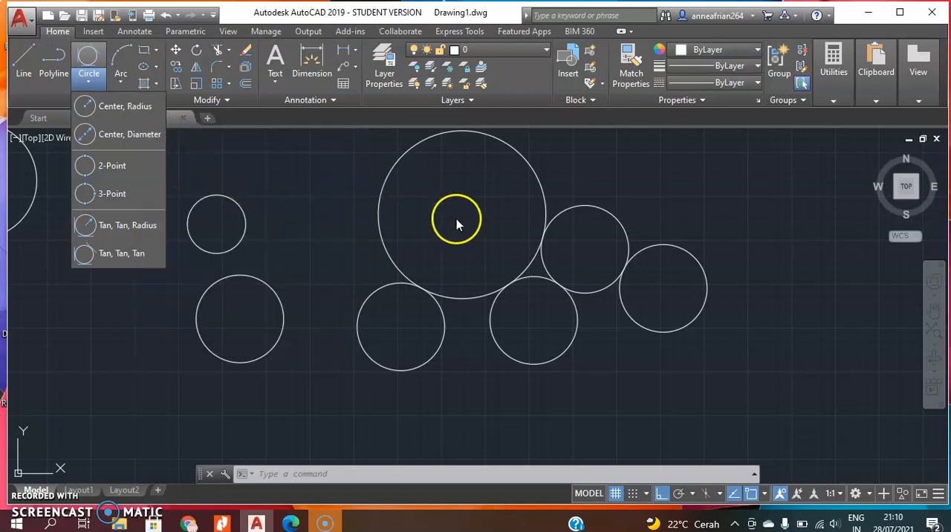
Select all circles and the dimension with a crossing window and delete them.
scroll(541, 299, down, 2)
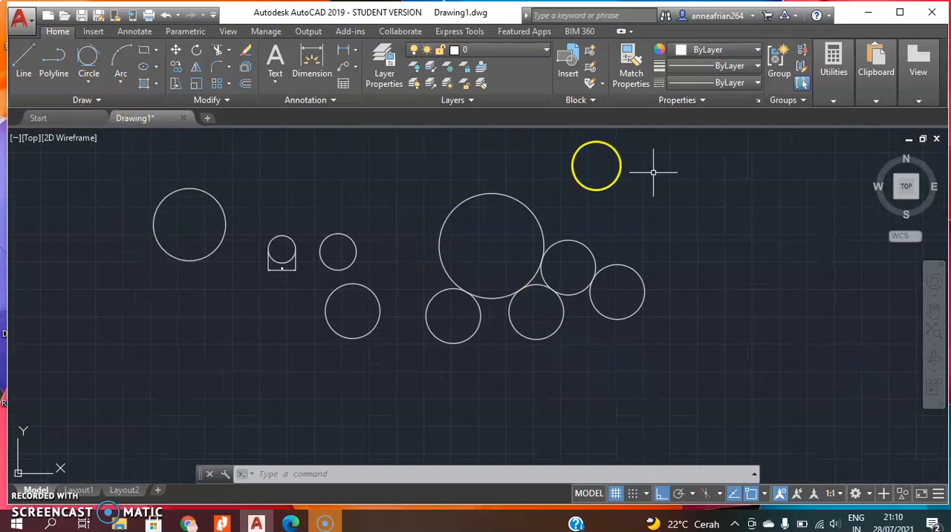
click(651, 364)
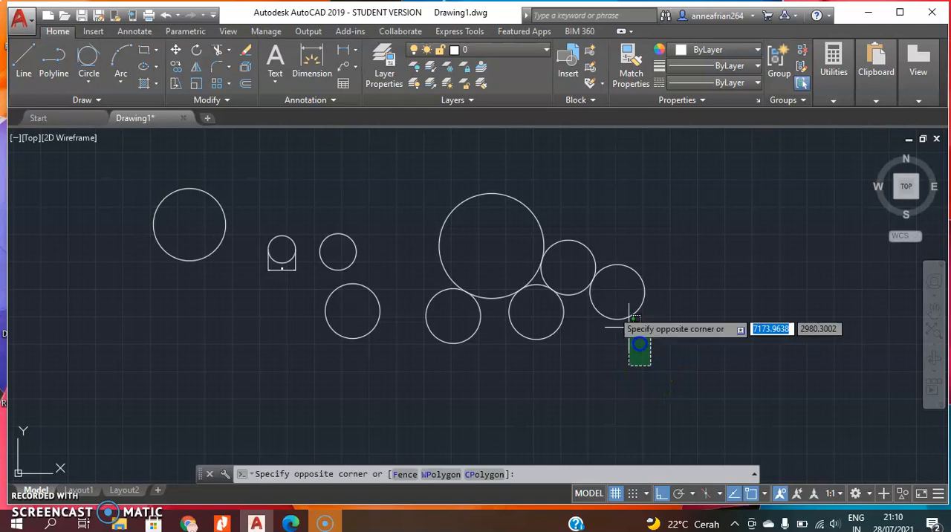
click(78, 165)
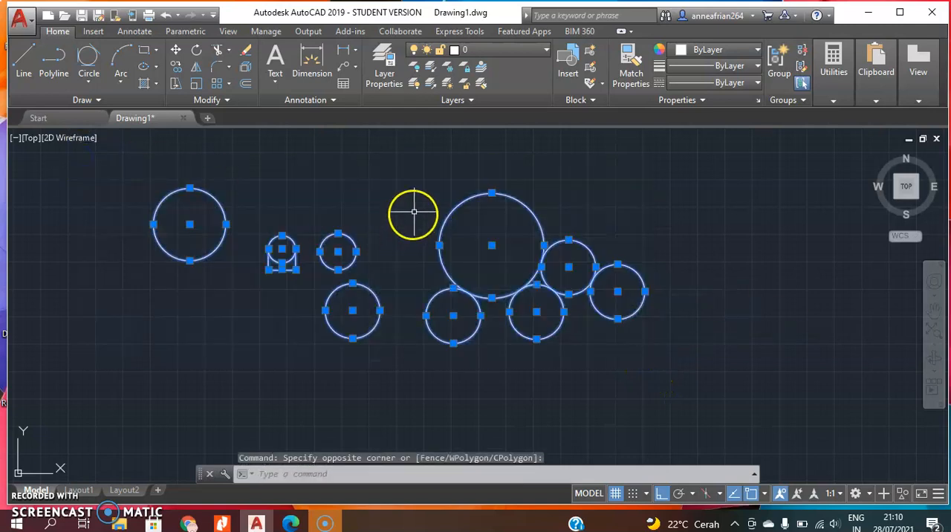
key(Delete)
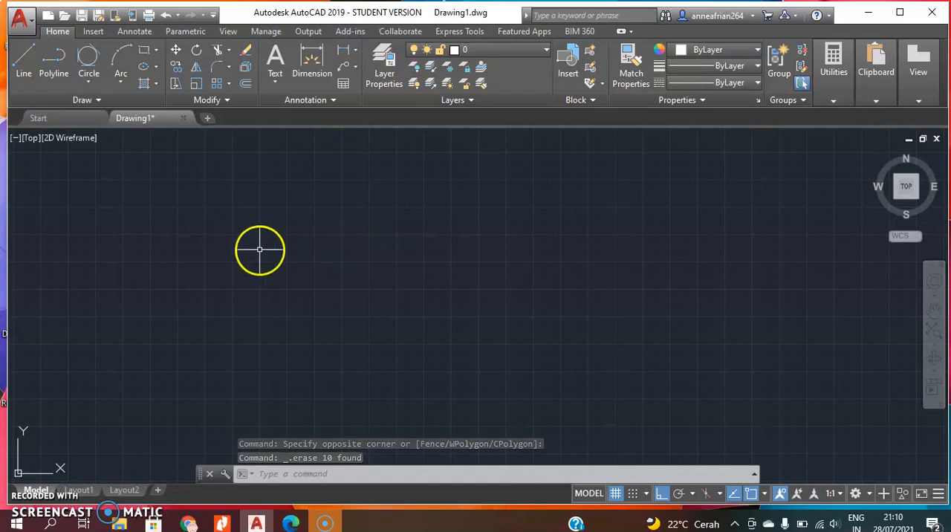
Draw a 3-Point arc with its second point about 186 above the start and its end about 592 to the right of the second point.
click(131, 80)
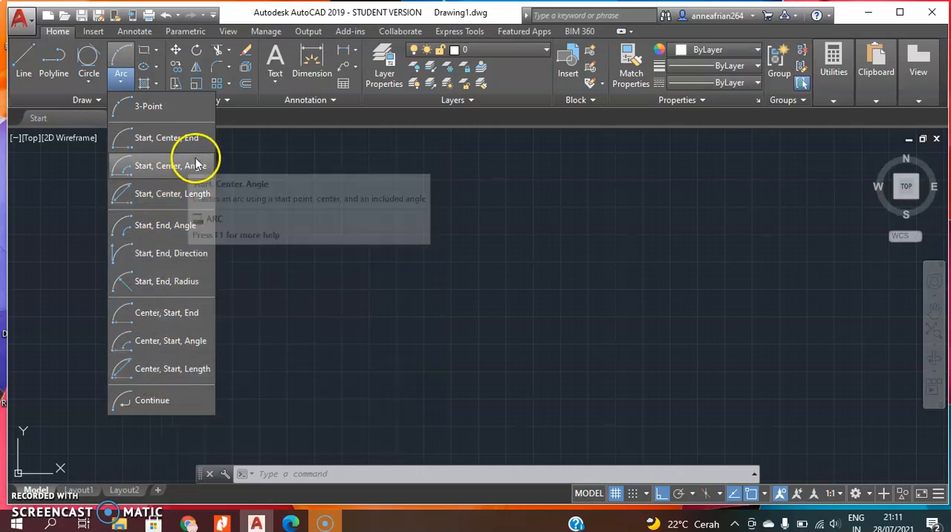
click(169, 108)
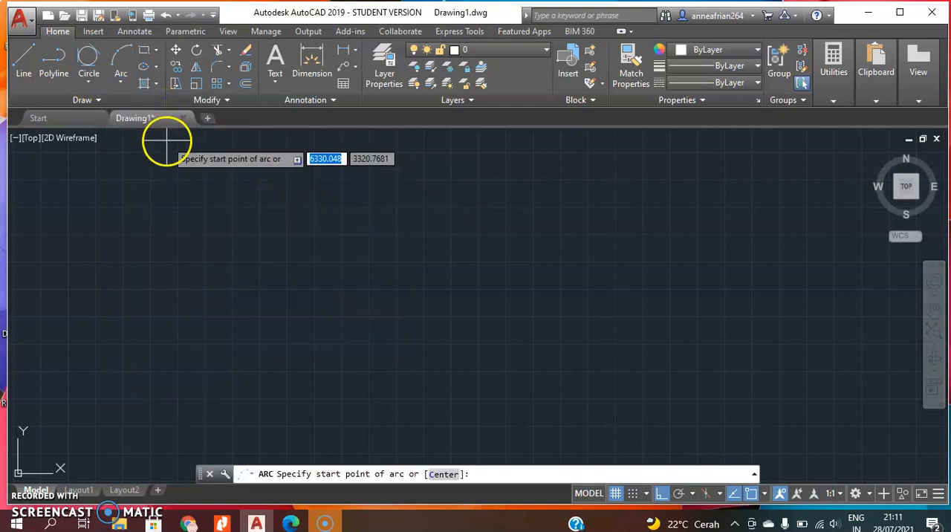
click(376, 278)
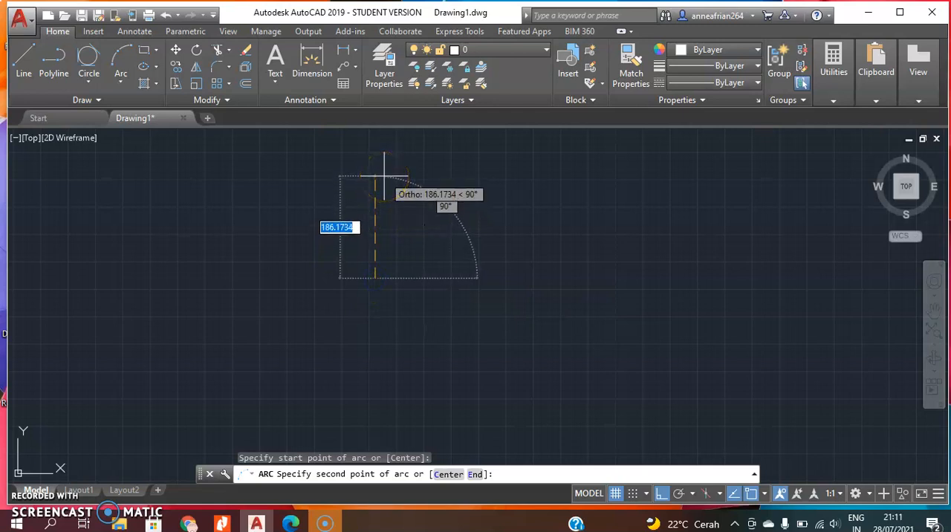
click(384, 175)
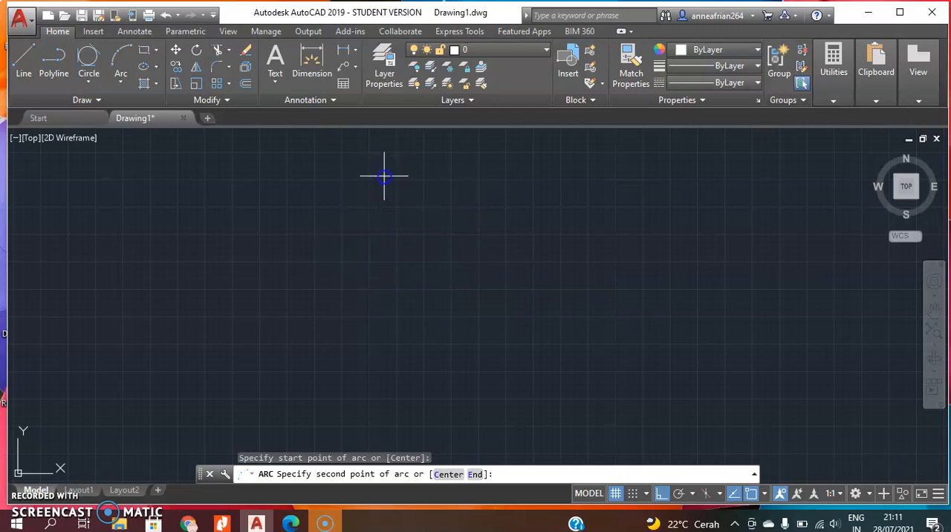
click(699, 202)
scroll(511, 254, up, 1)
scroll(511, 255, down, 2)
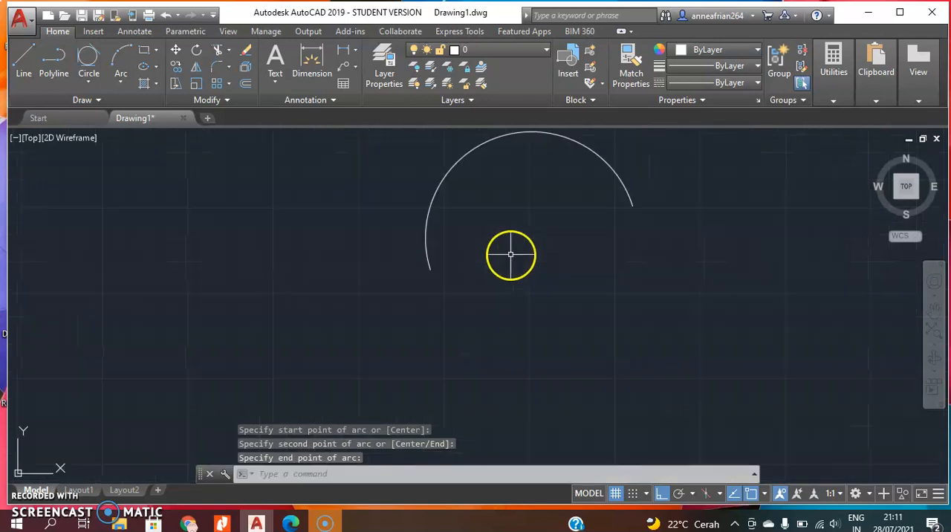
Draw an upright rectangle freehand below the arc's right end by picking two opposite corners.
middle_drag(569, 249, 444, 253)
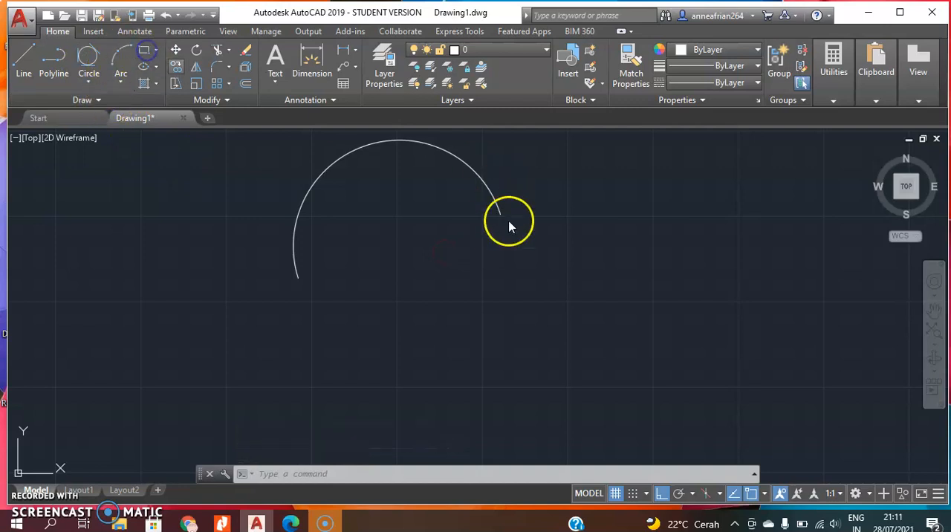
click(507, 268)
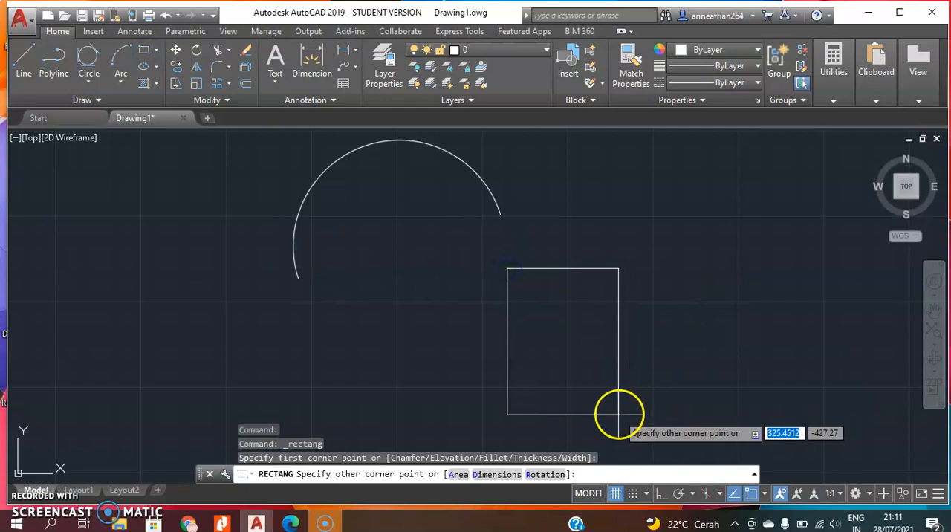
click(584, 417)
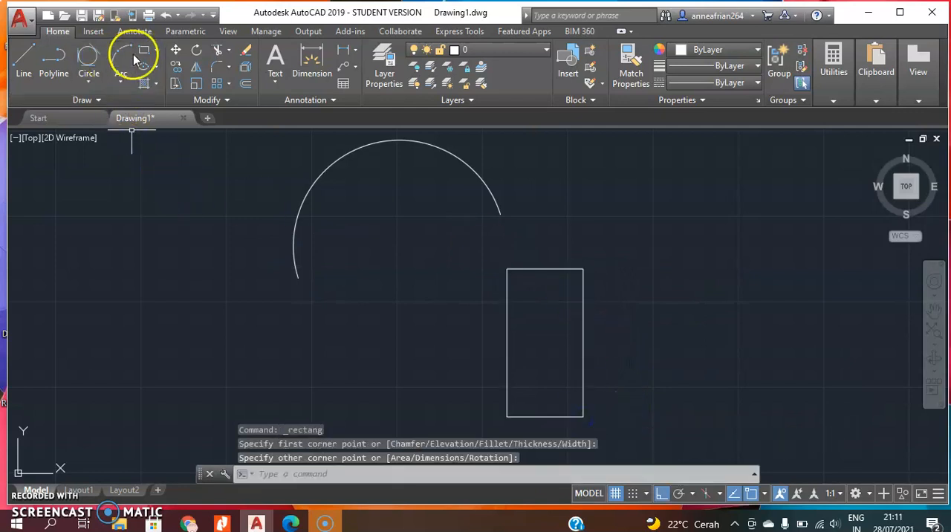
Draw a 3-Point arc from the rectangle's upper-left corner through a point about 220 directly above it to the upper-right corner.
click(122, 80)
click(159, 136)
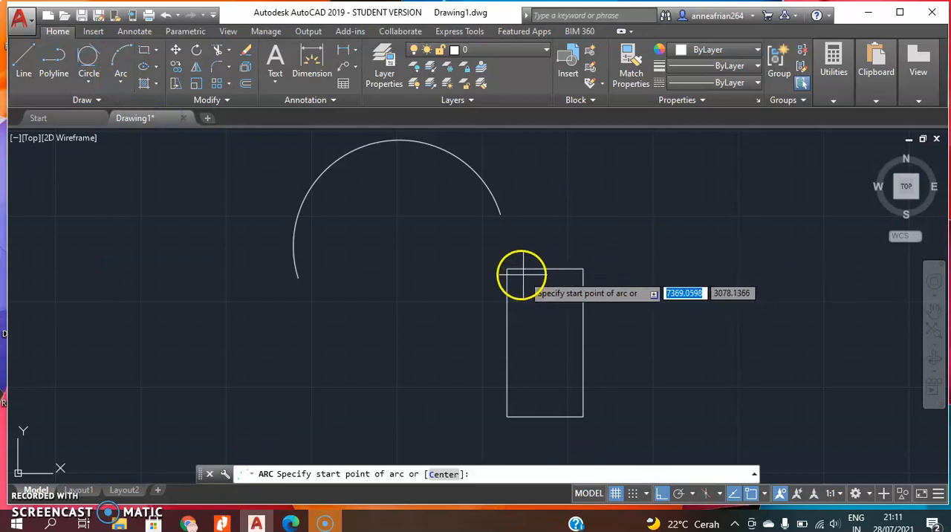
click(506, 269)
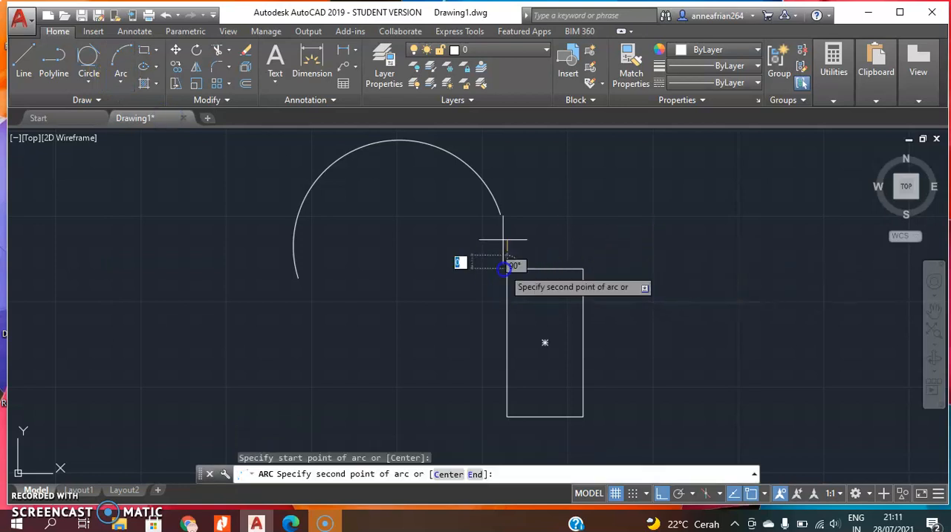
click(507, 193)
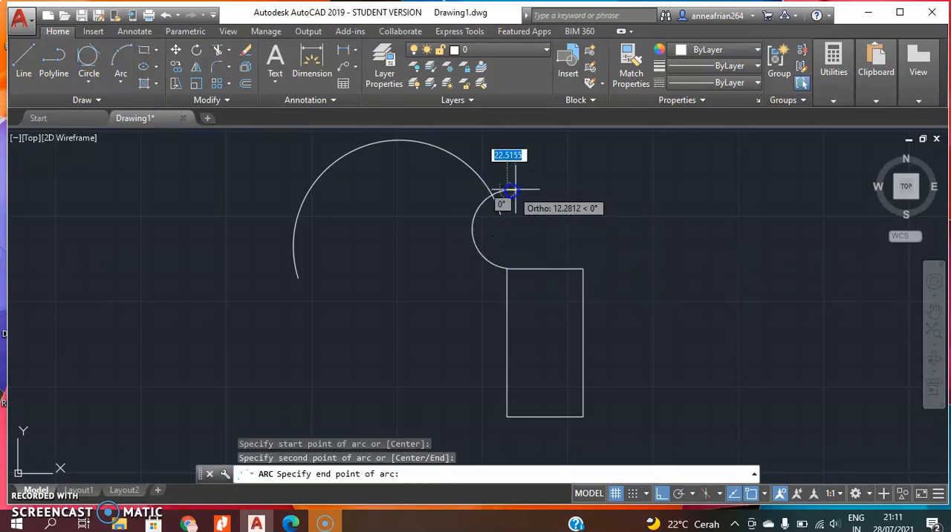
click(583, 269)
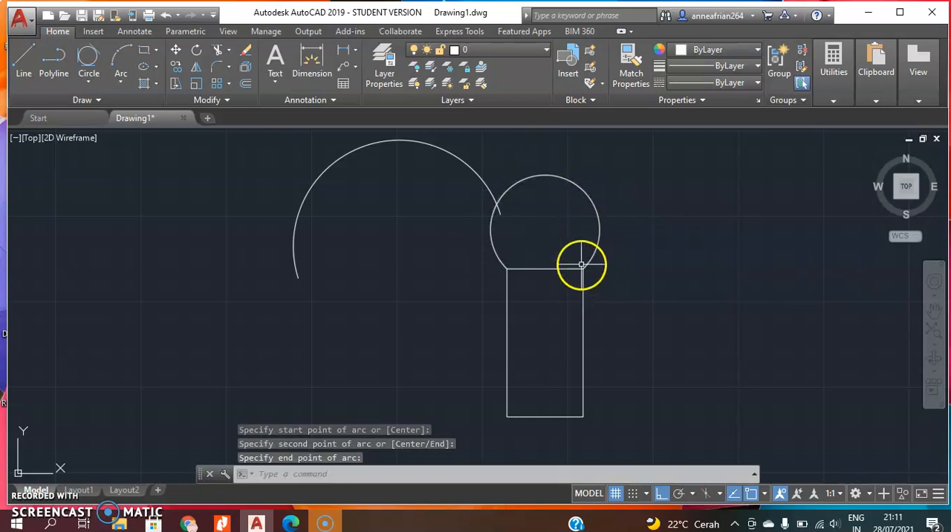
Stretch the midpoint grip of the arc above the rectangle straight down onto the arc's centre point and clear the selection.
click(546, 175)
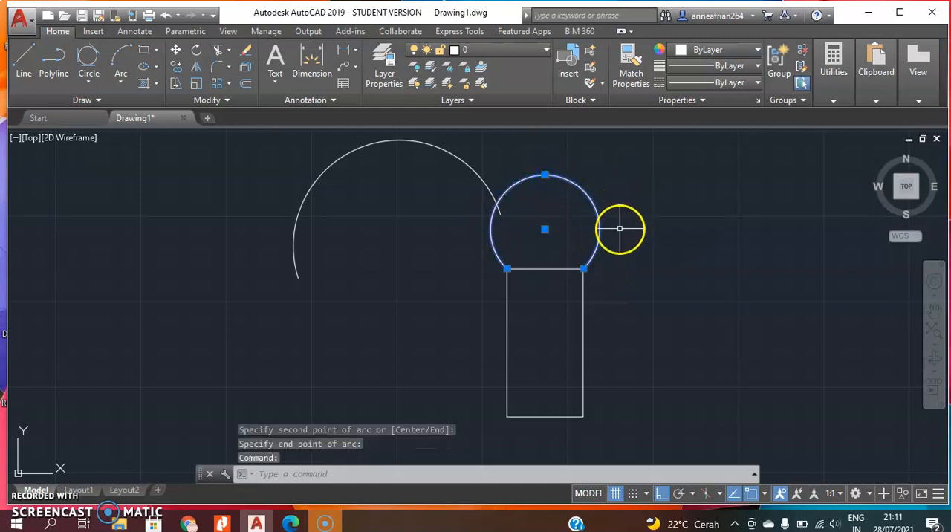
mouse_move(546, 176)
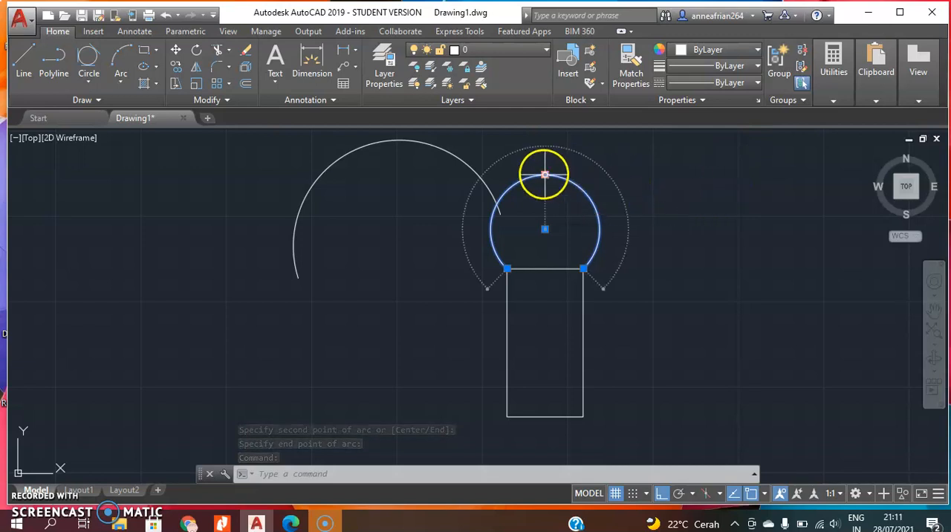
scroll(546, 175, up, 2)
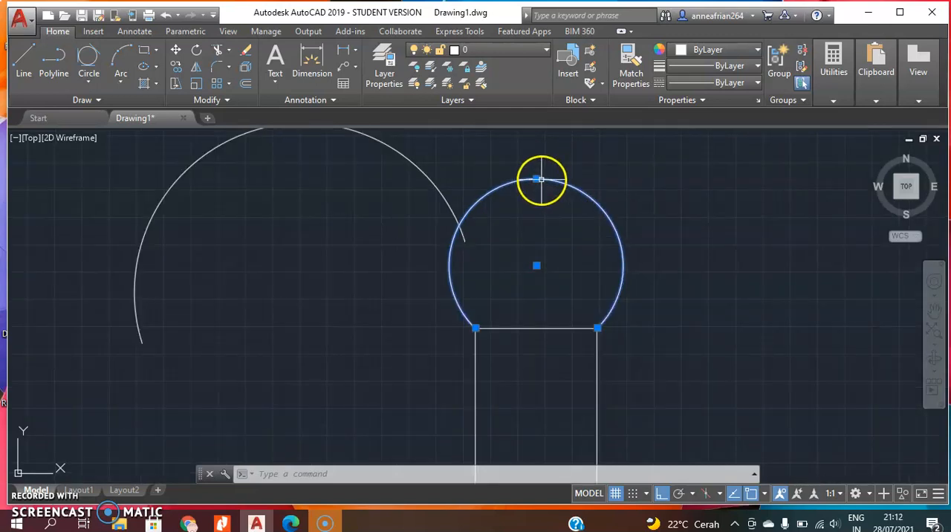
click(539, 179)
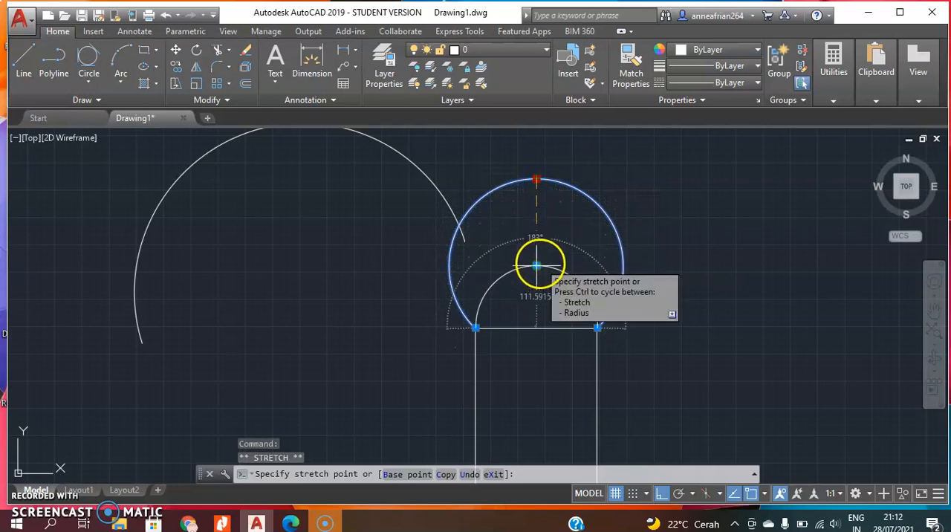
click(537, 265)
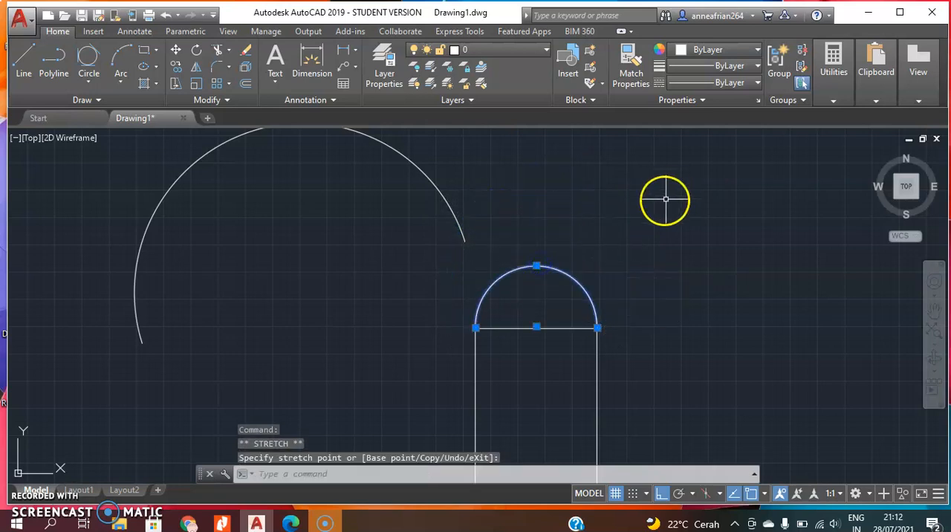
scroll(666, 199, up, 2)
scroll(639, 216, down, 6)
key(Escape)
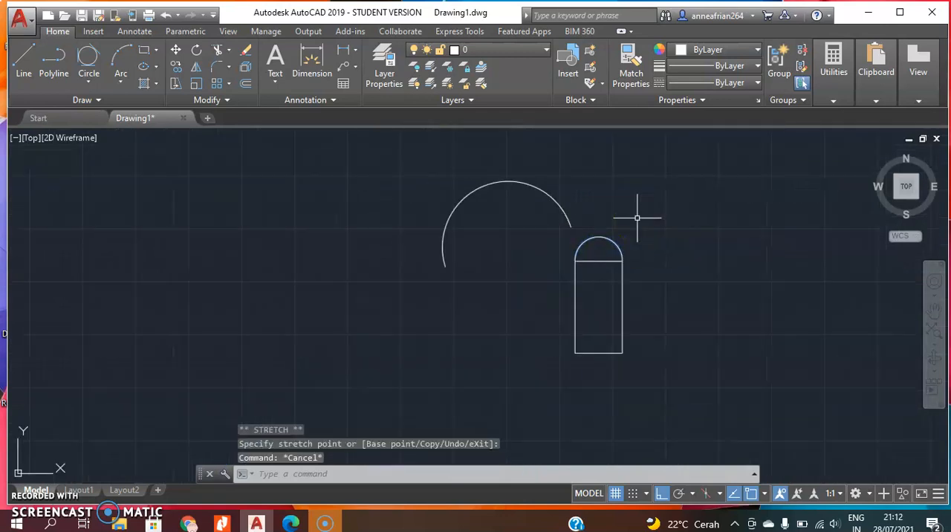
Draw a 100 by 100 rectangle in the empty area to the right of the arc-topped rectangle.
middle_drag(695, 277, 369, 266)
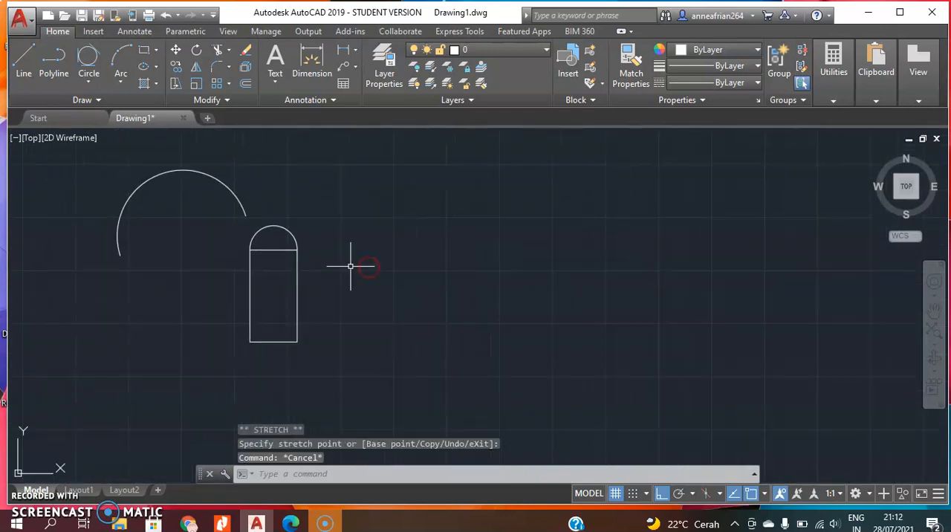
click(155, 51)
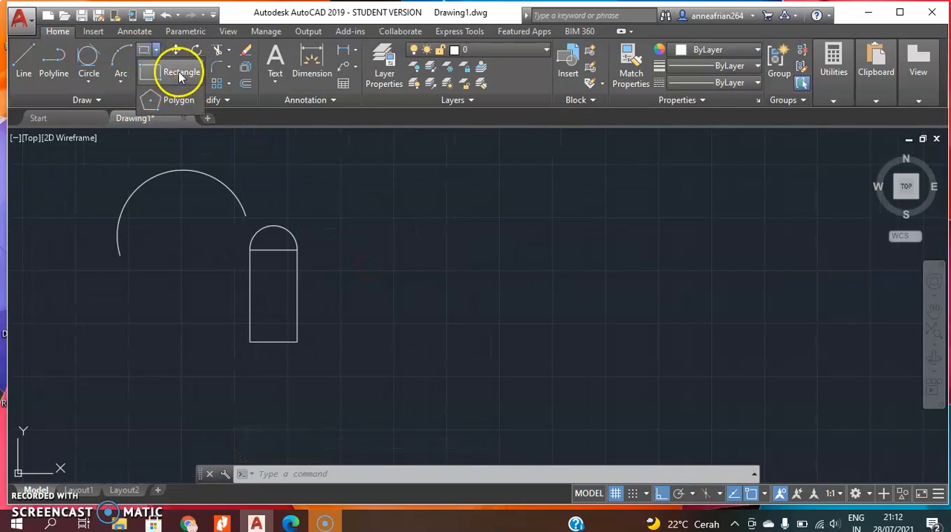
click(180, 74)
click(388, 260)
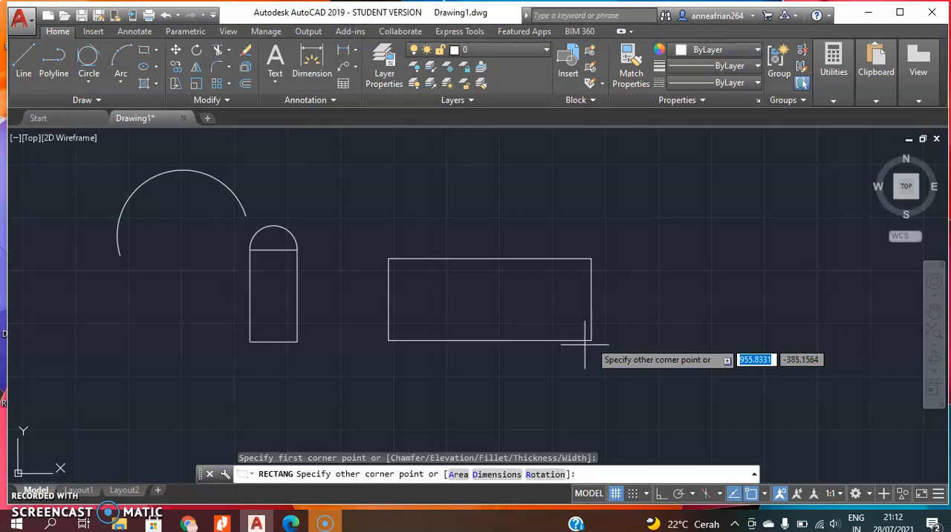
click(452, 344)
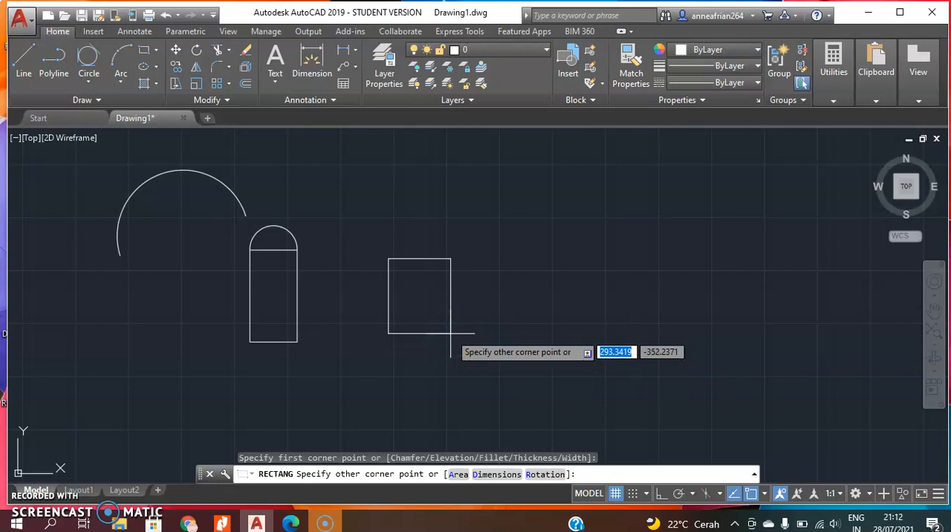
text(10)
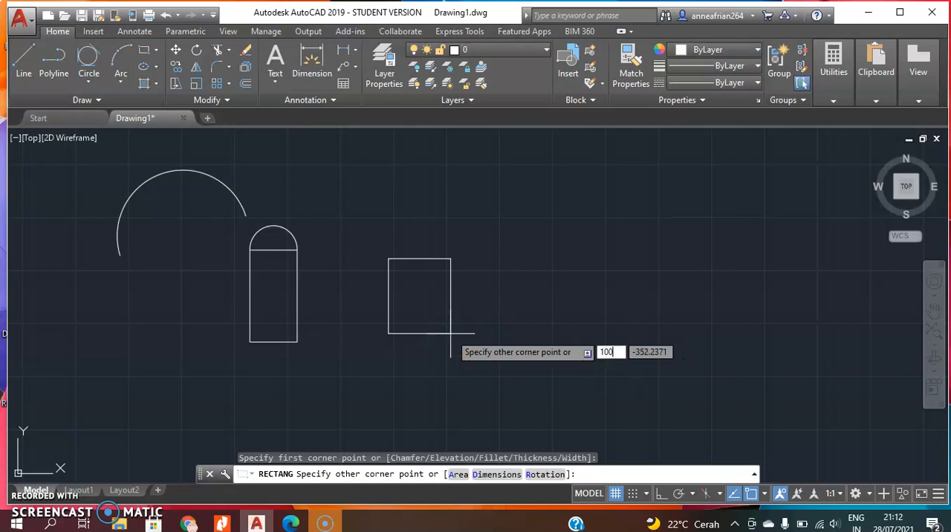
text(0)
key(Tab)
text(100)
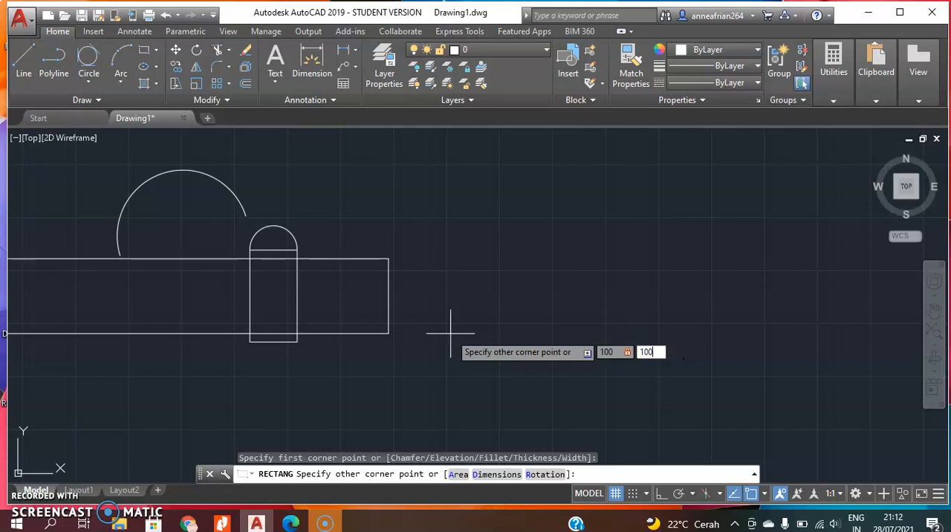
key(Return)
click(450, 320)
Start a polyline to the right of the square with a first horizontal segment of 100.5.
scroll(398, 237, up, 2)
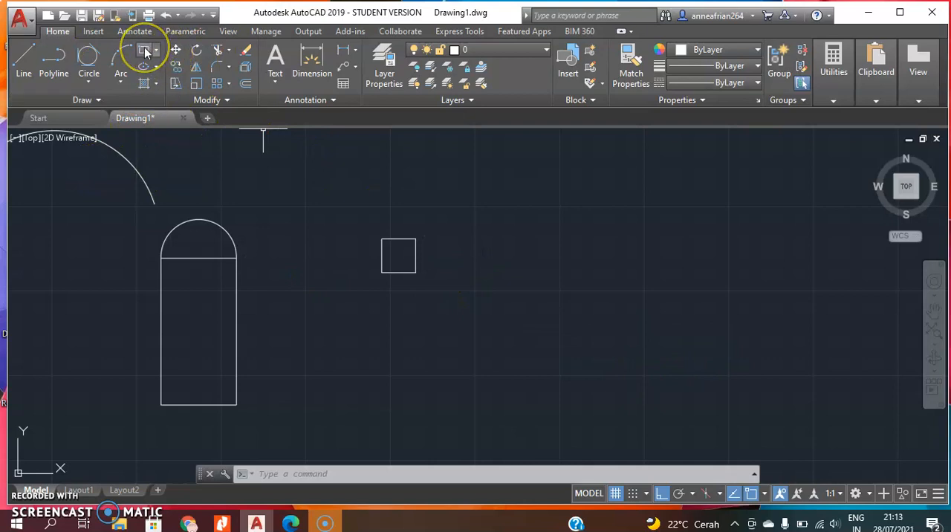
click(58, 67)
click(495, 220)
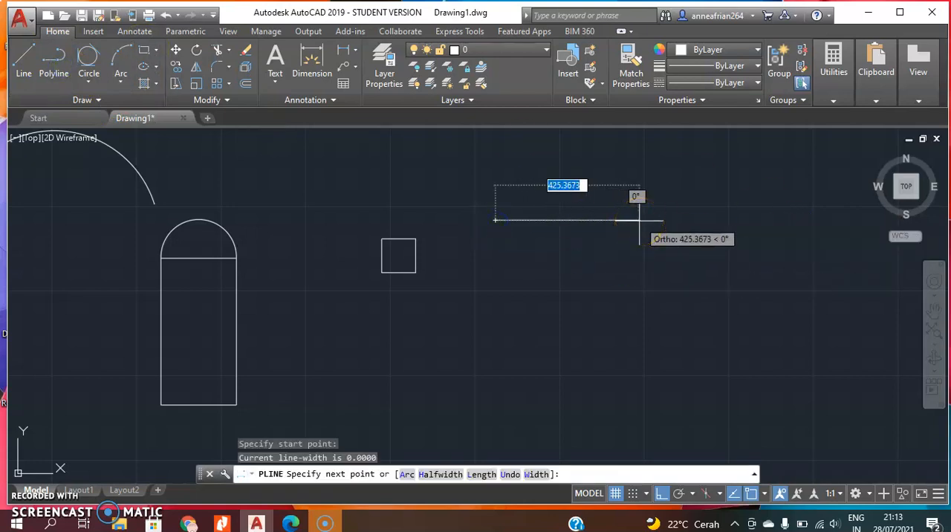
text(100.5)
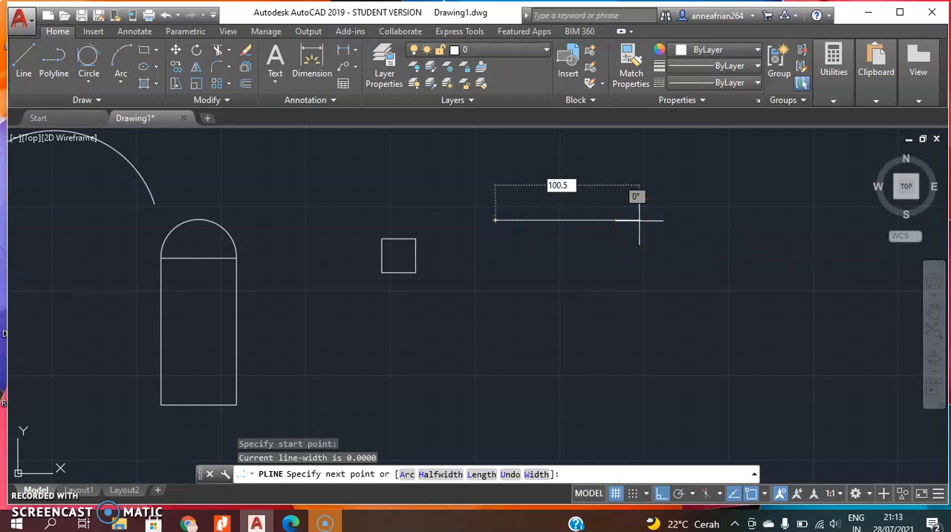
key(Return)
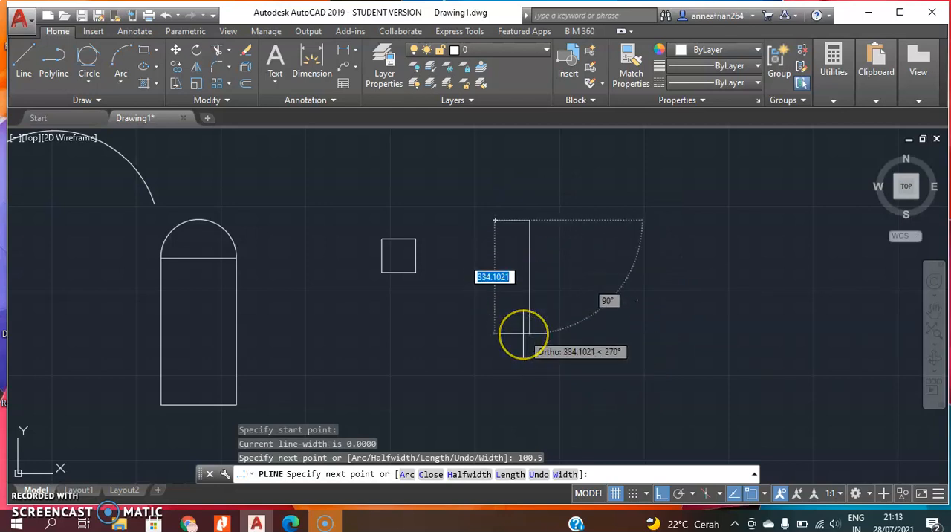
Add a second polyline segment to the relative point 100,5 and end the polyline.
text(100)
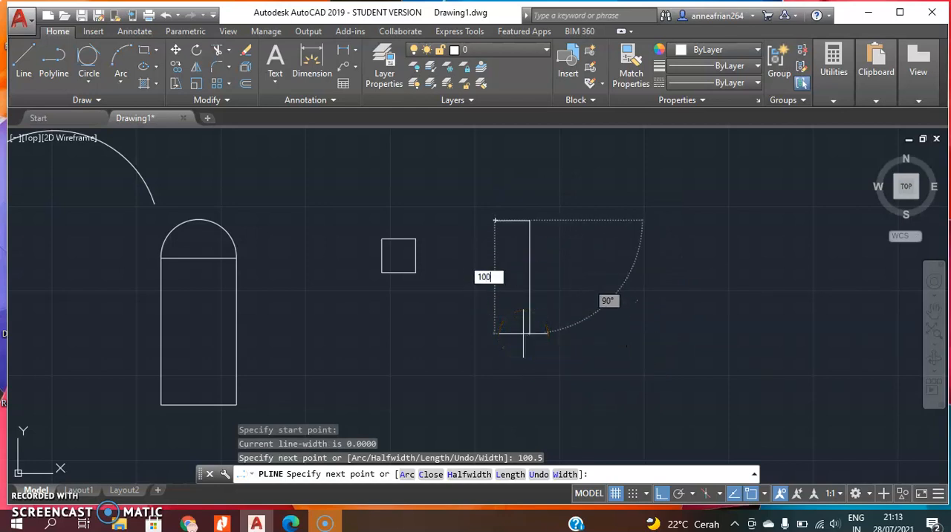
key(Return)
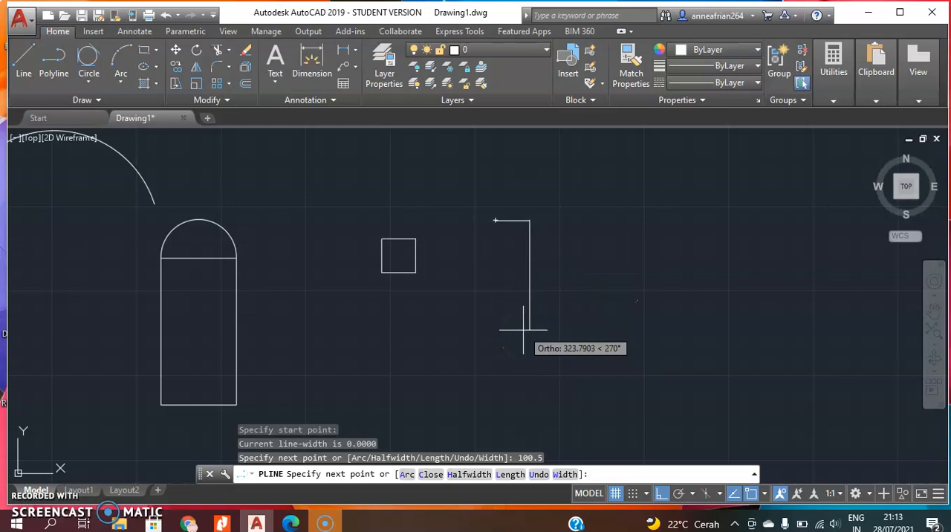
text(100)
key(Tab)
text(5)
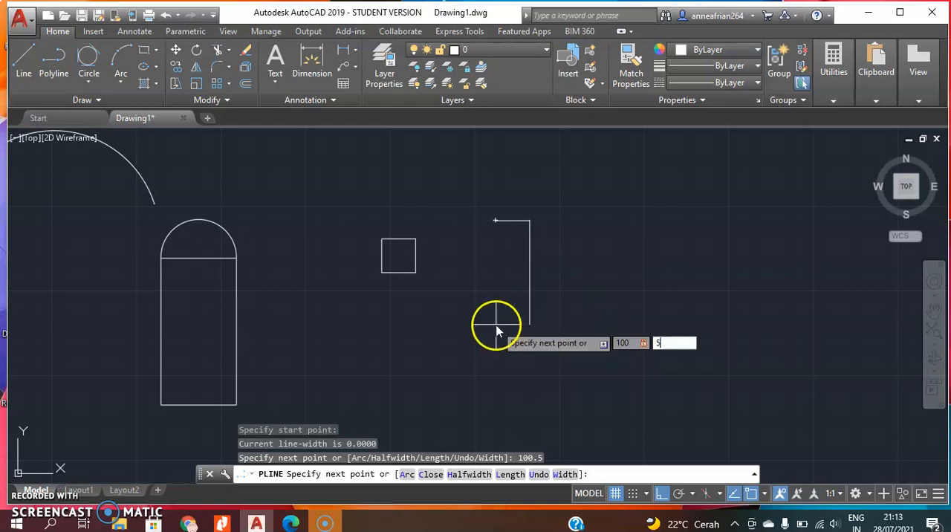
key(Return)
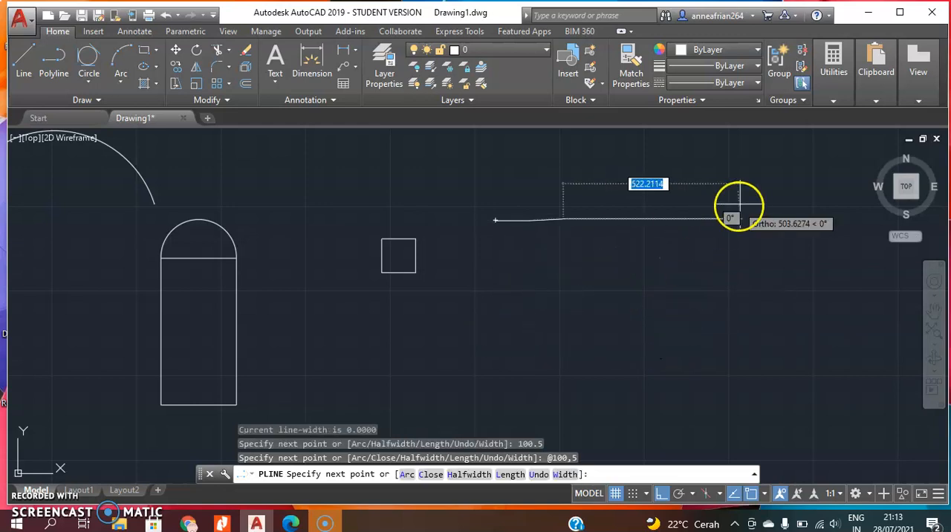
scroll(572, 218, up, 4)
scroll(521, 223, up, 2)
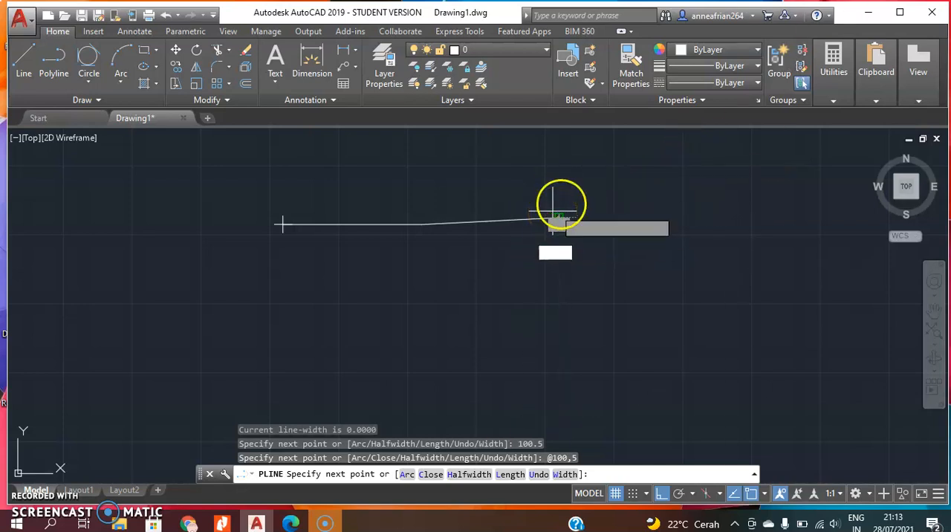
key(Escape)
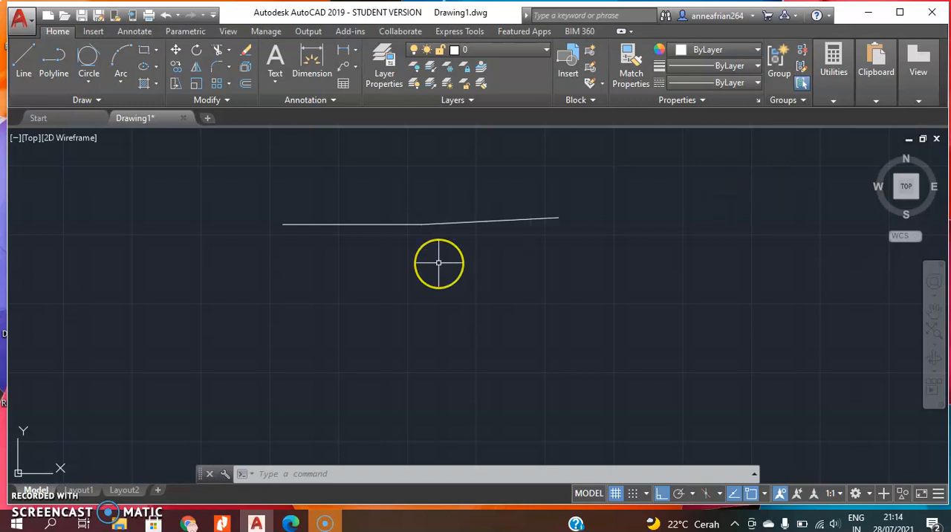
Draw a 6-sided polygon inscribed in a circle of radius about 173 to the right of the polyline.
scroll(438, 262, up, 2)
scroll(441, 263, down, 6)
middle_drag(484, 240, 360, 227)
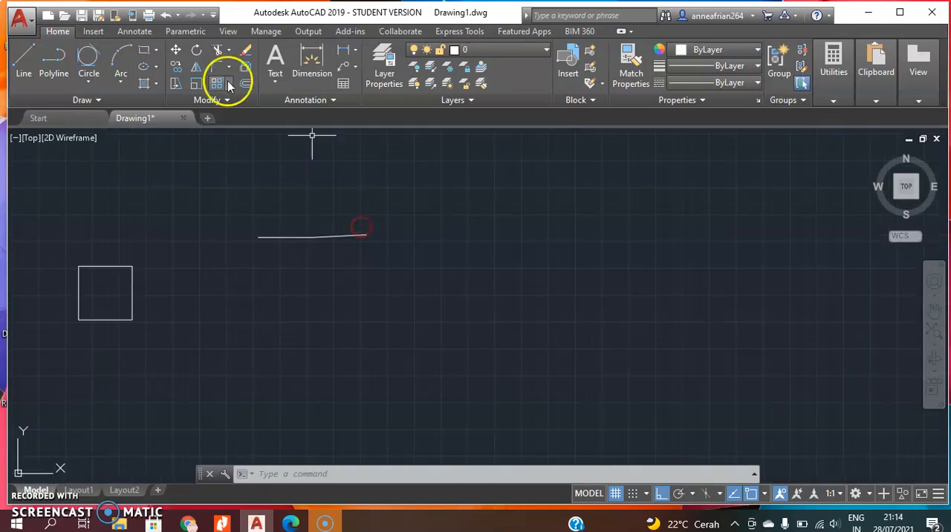
click(156, 49)
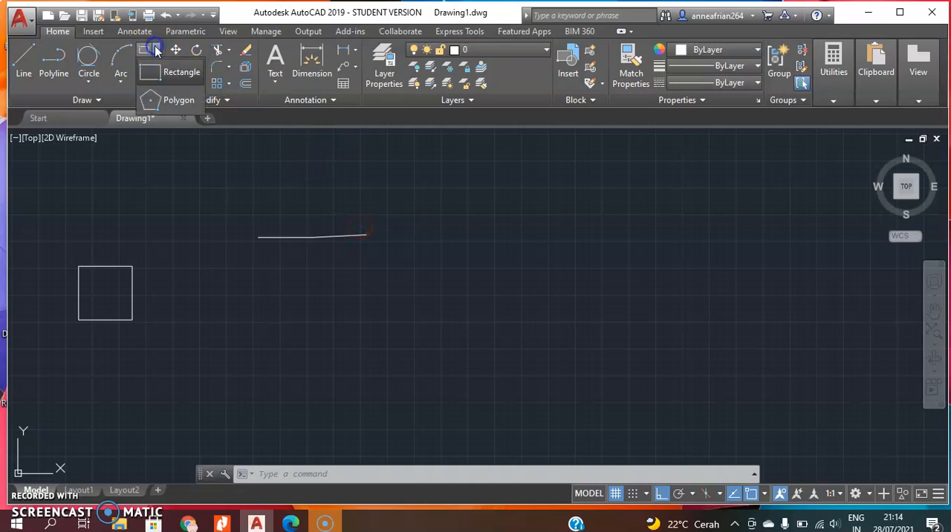
click(176, 104)
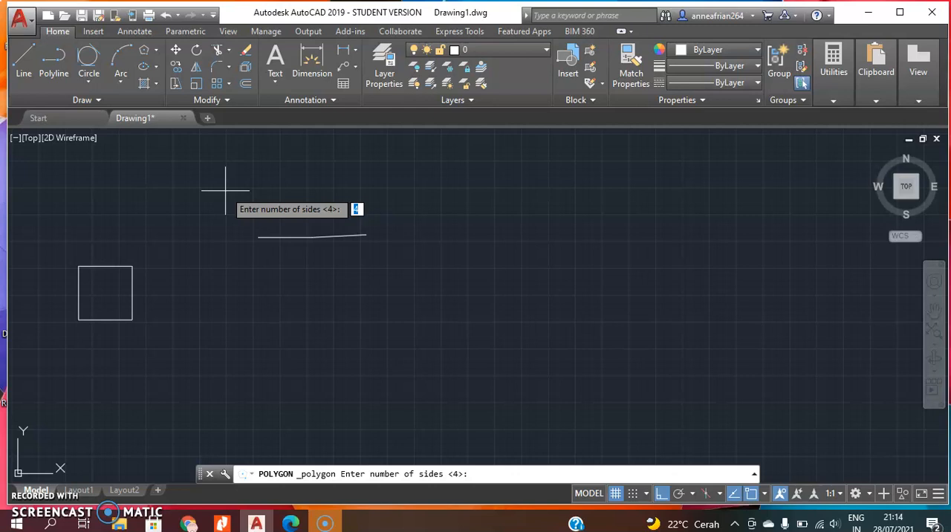
key(Return)
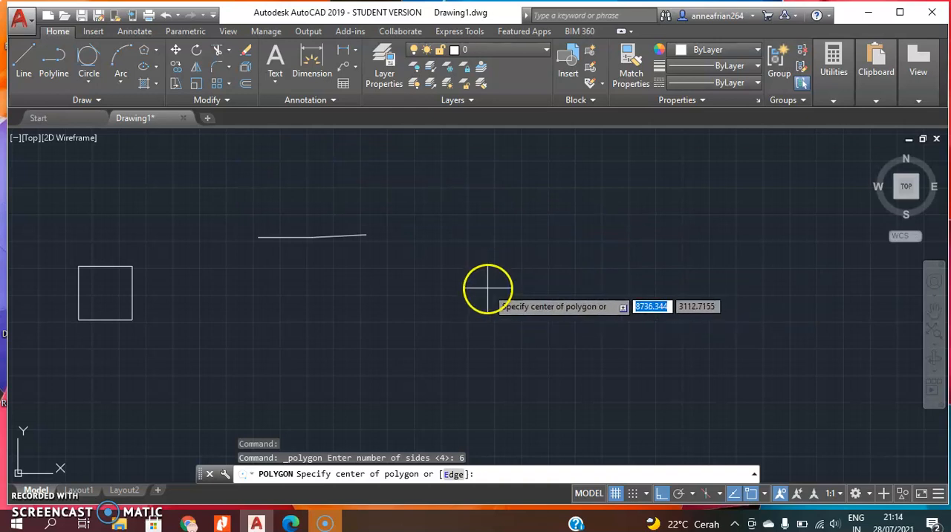
click(488, 289)
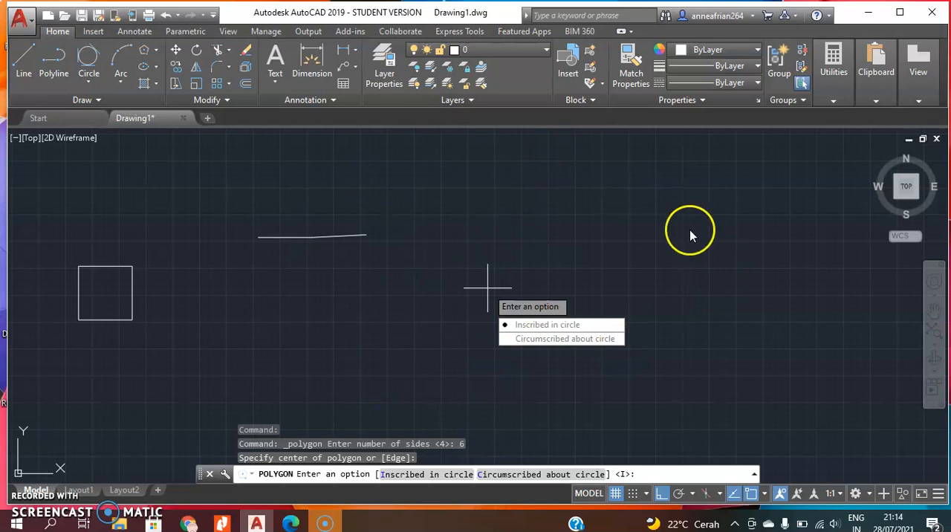
key(Return)
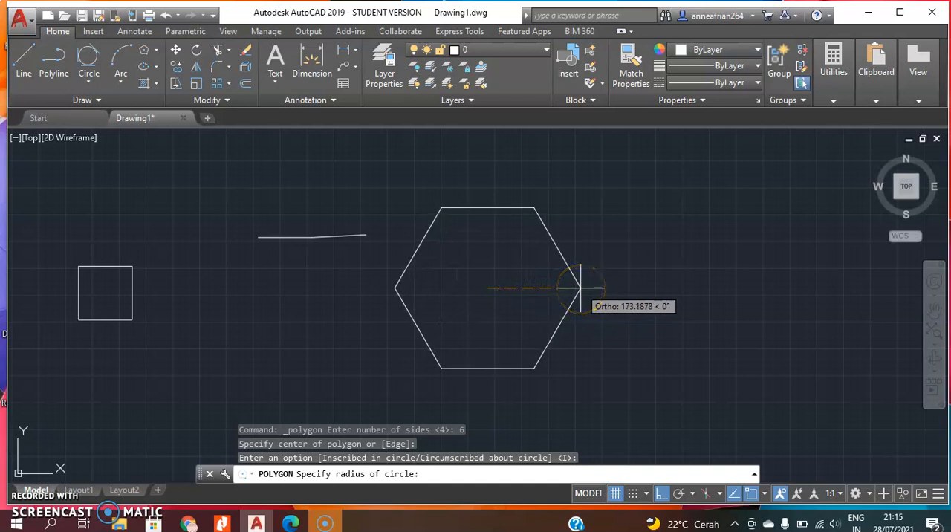
click(580, 288)
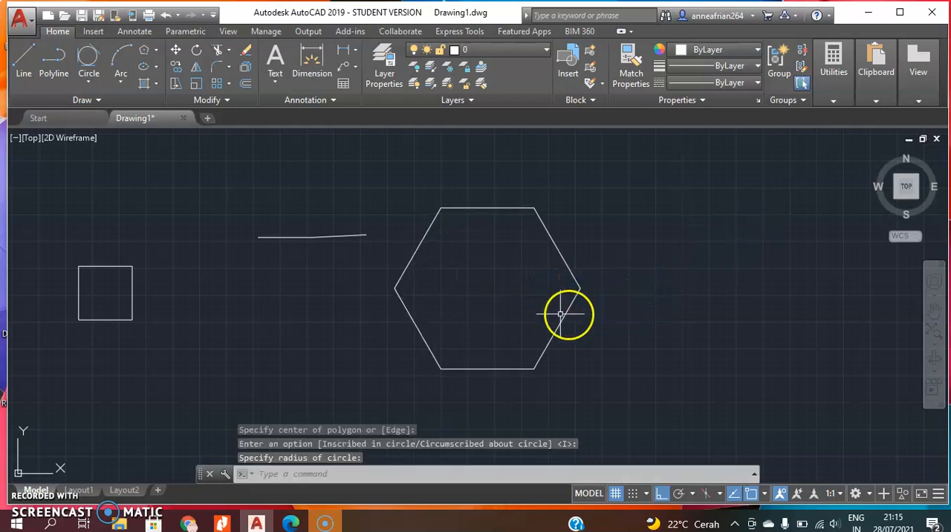
Select all arcs, rectangles, the polyline and the polygon with a crossing window and delete them.
scroll(312, 166, down, 4)
scroll(439, 269, down, 2)
click(450, 340)
click(31, 154)
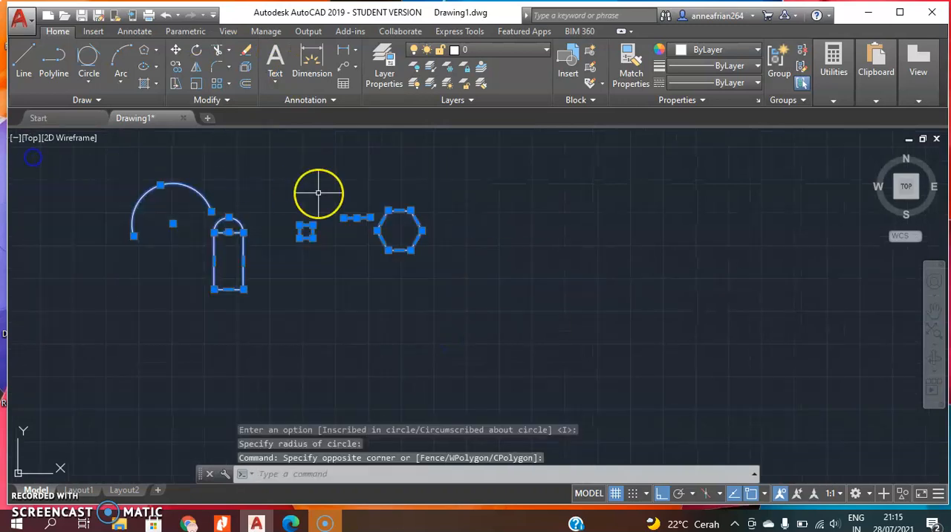
key(Delete)
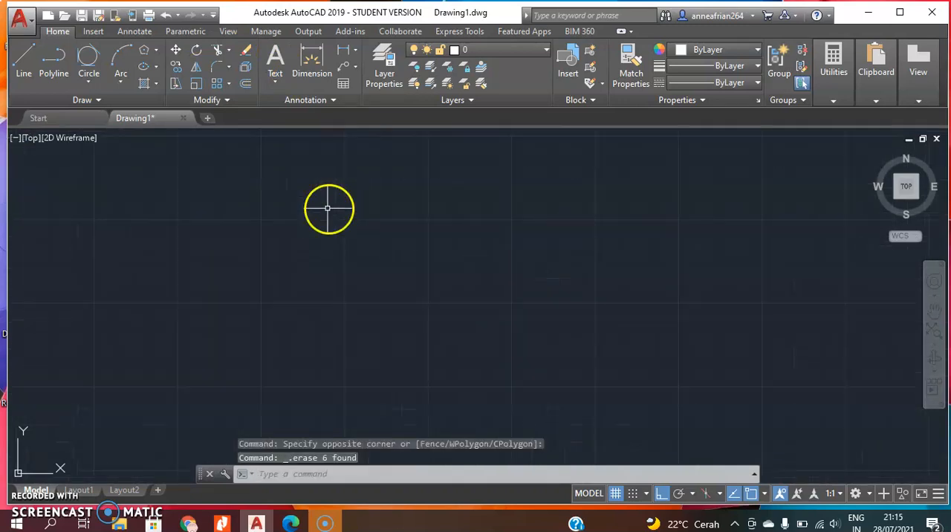
Draw a wide horizontal ellipse near the middle of the drawing area by its center and axis endpoints.
click(156, 67)
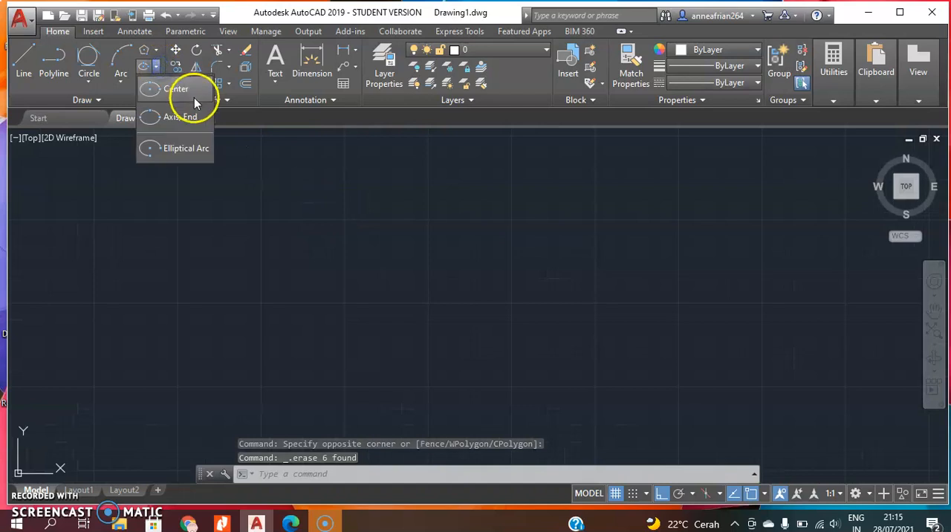
click(189, 89)
click(361, 278)
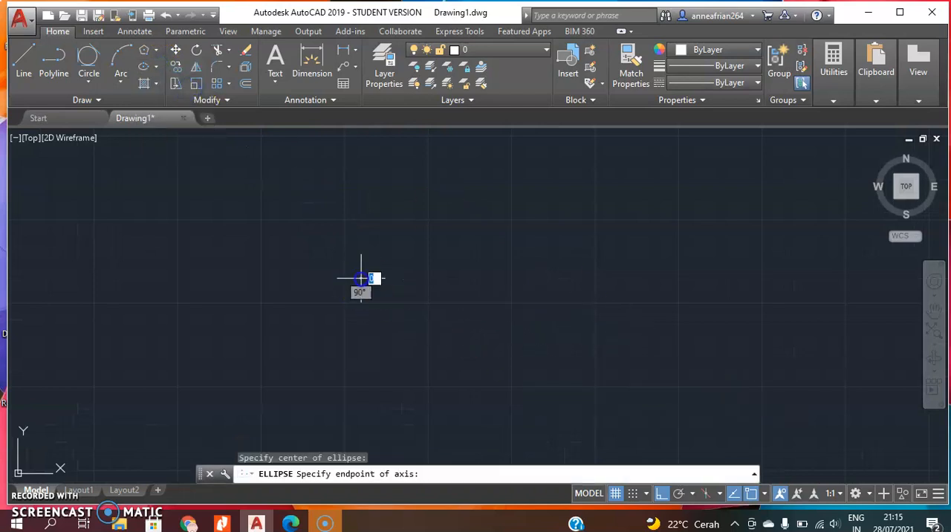
click(463, 270)
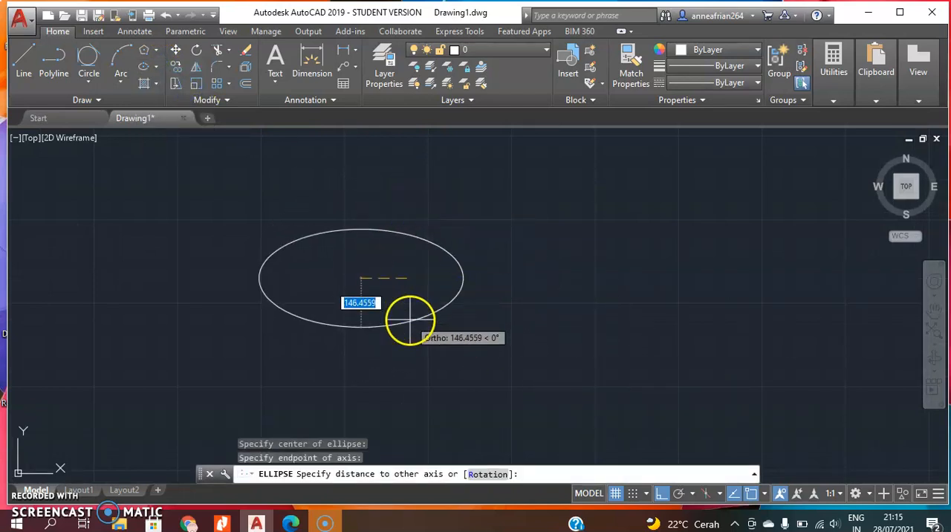
click(397, 256)
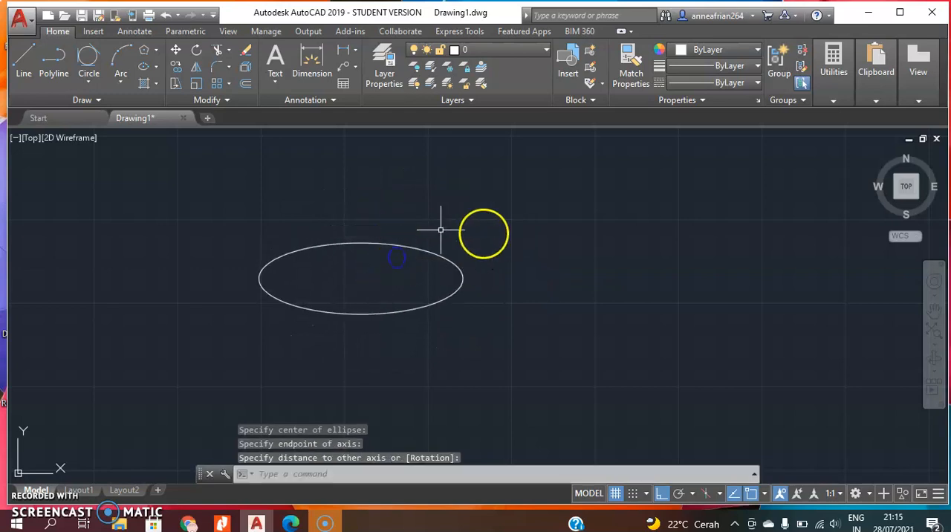
Draw a second, slightly smaller horizontal ellipse to the right of the first using the Axis, End method.
click(156, 65)
click(180, 117)
click(591, 281)
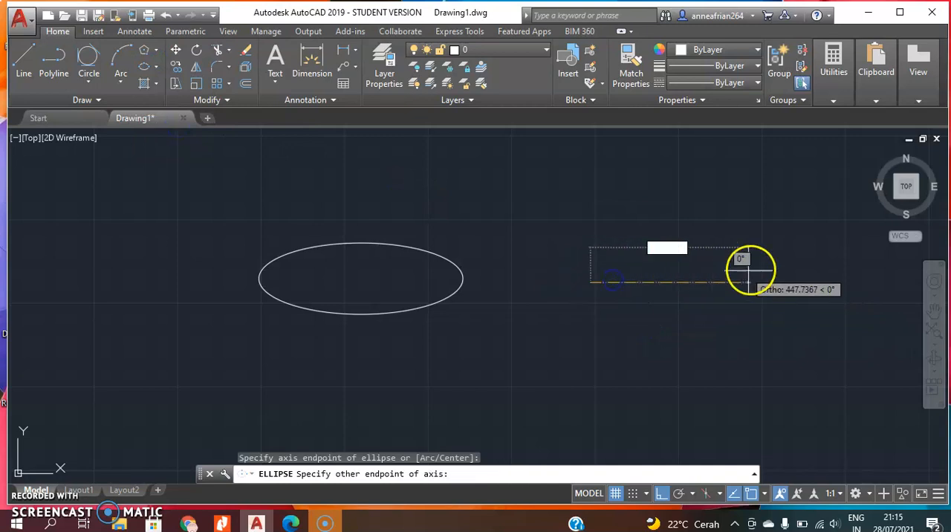
click(765, 280)
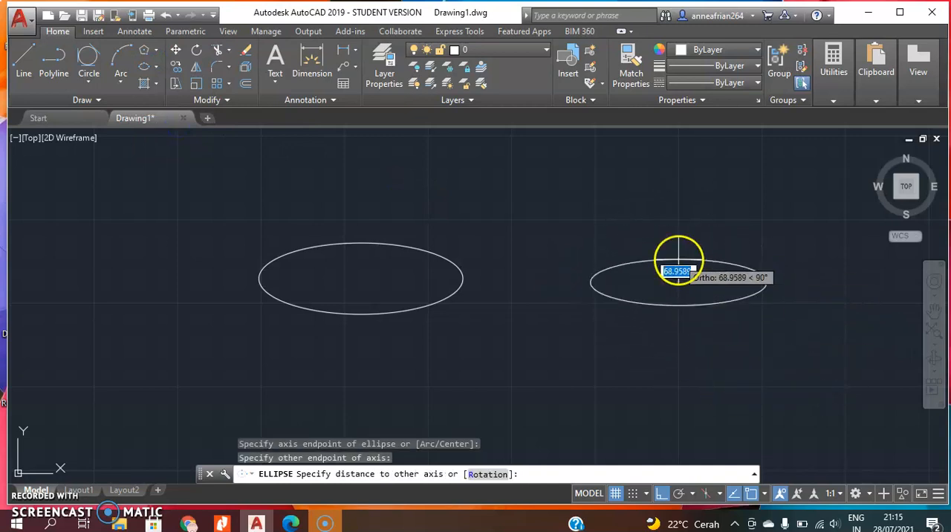
click(675, 310)
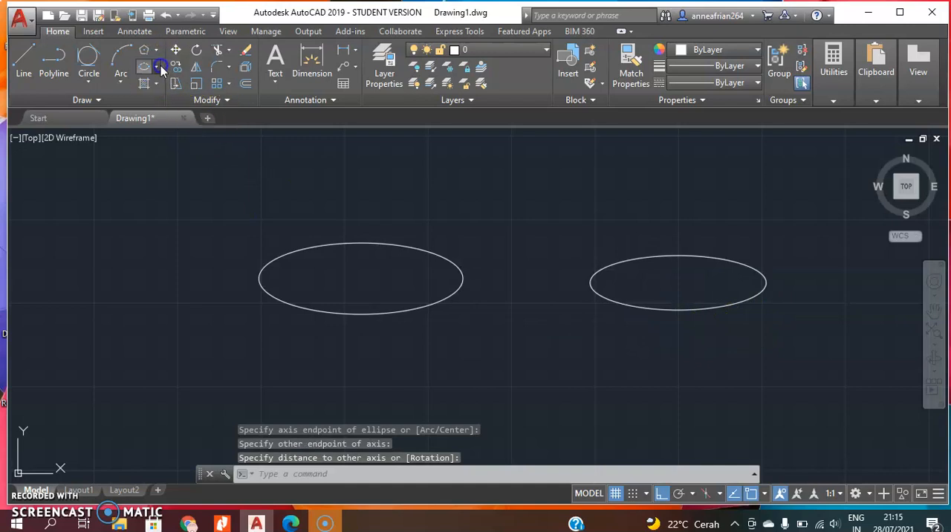
Draw an elliptical arc above and right of the second ellipse, keeping the lower-right quarter of a tall ellipse.
click(158, 67)
click(204, 152)
scroll(507, 267, up, 1)
scroll(507, 268, down, 2)
scroll(669, 231, up, 1)
middle_drag(669, 231, 616, 269)
scroll(489, 280, down, 1)
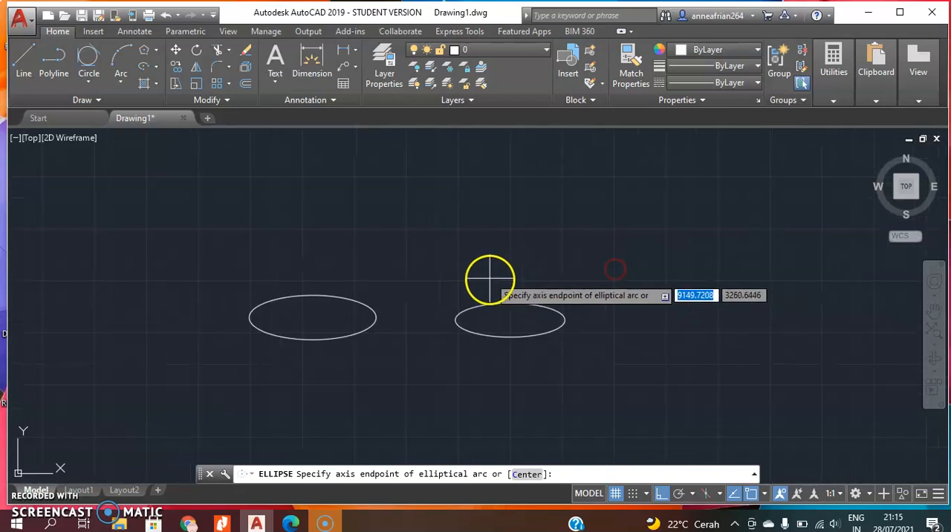
click(552, 251)
click(611, 223)
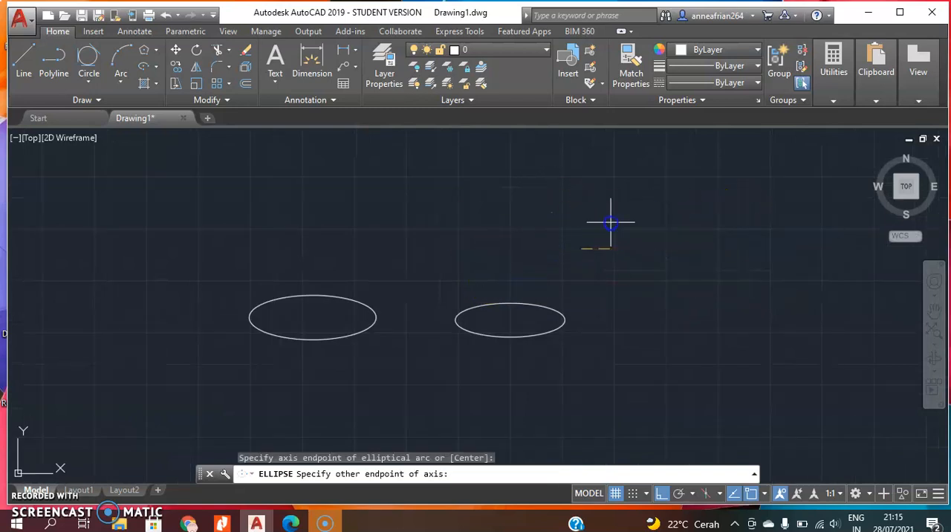
click(620, 313)
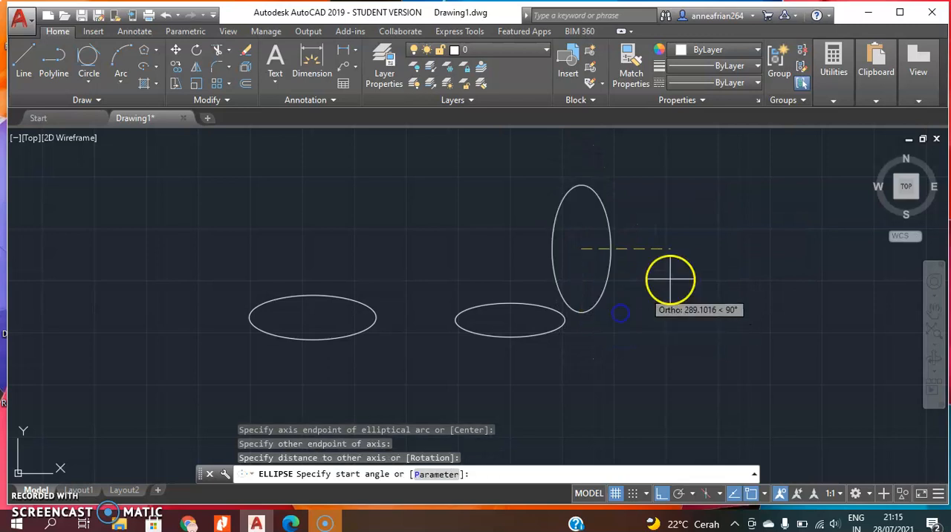
click(620, 312)
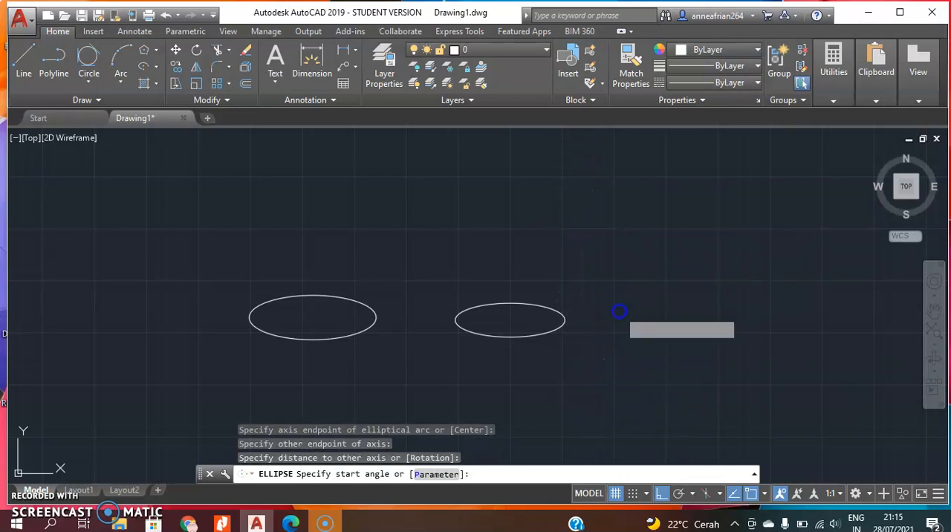
click(649, 302)
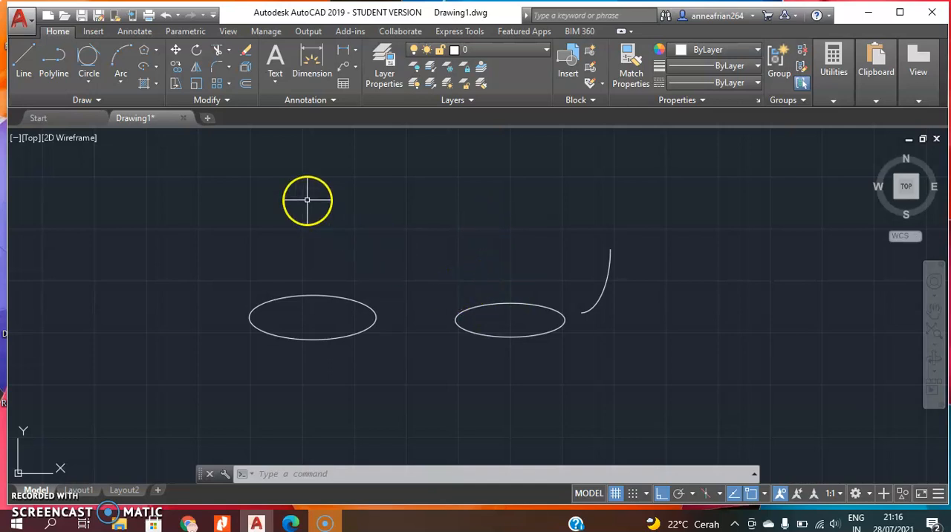
Hatch the interior of the left ellipse with the ANGLE pattern.
click(157, 83)
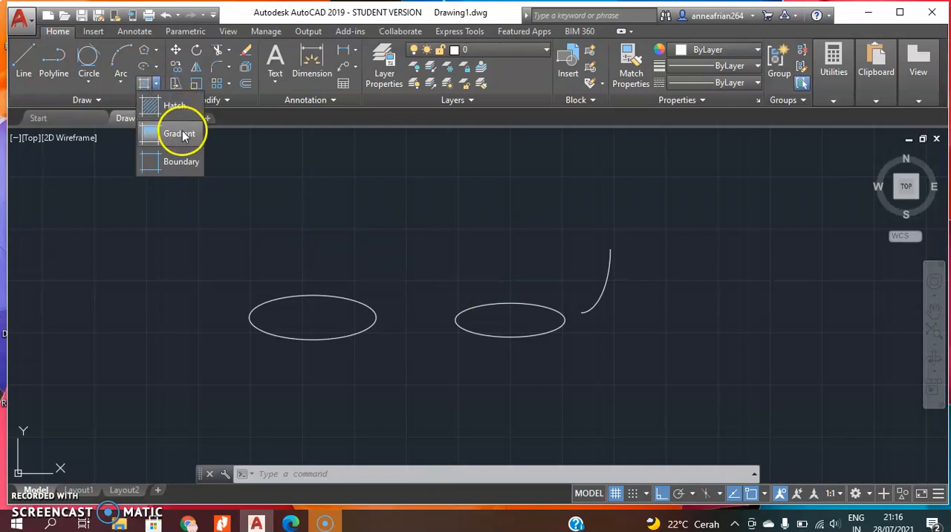
middle_drag(655, 260, 582, 248)
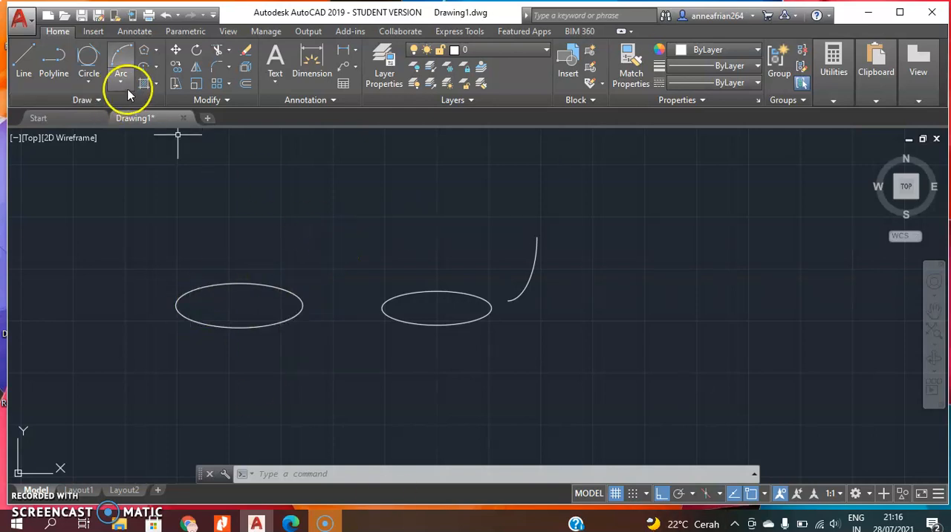
click(155, 82)
click(168, 106)
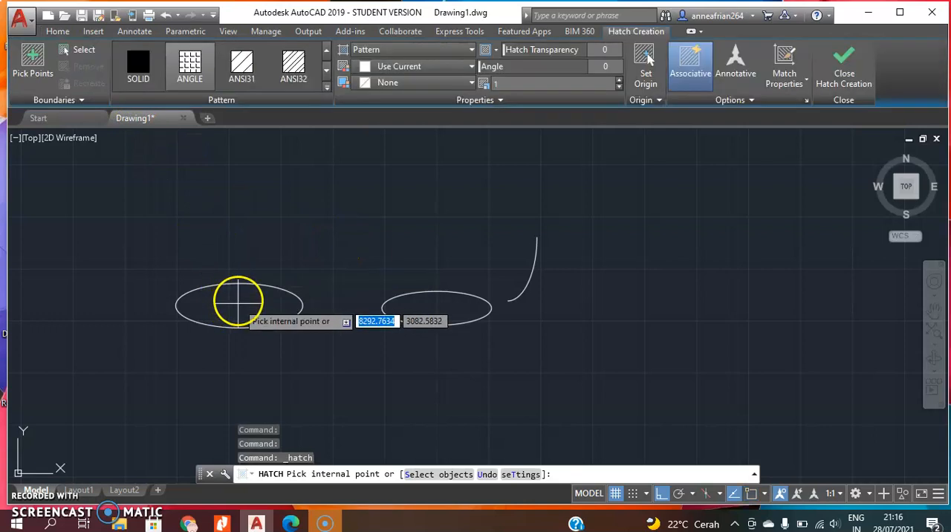
click(238, 298)
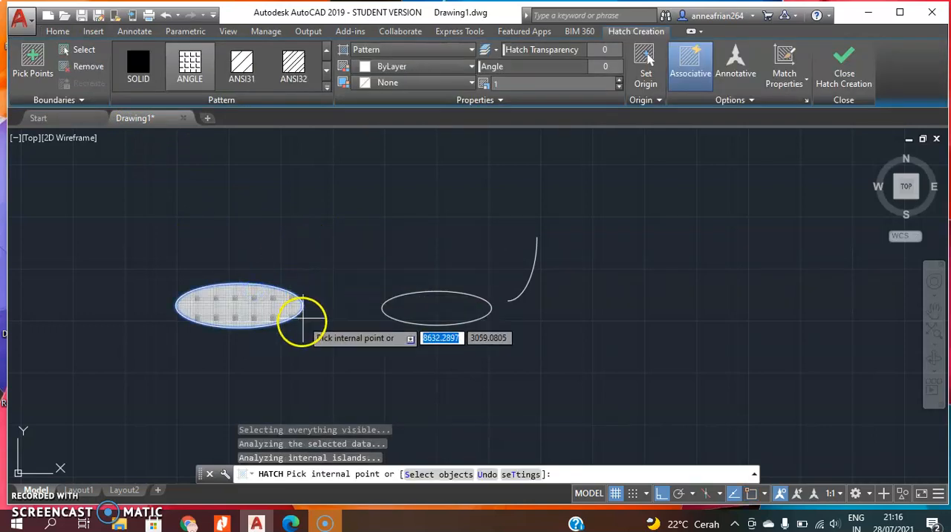
click(187, 90)
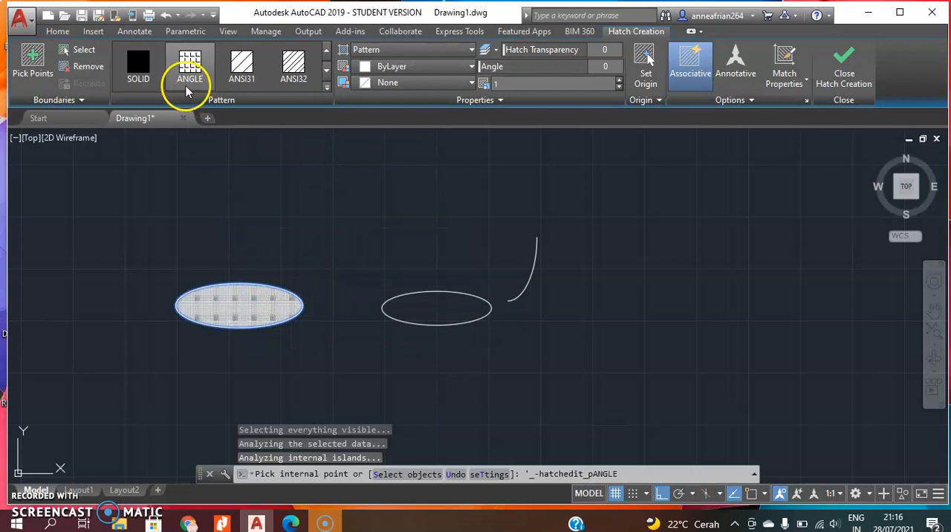
click(264, 204)
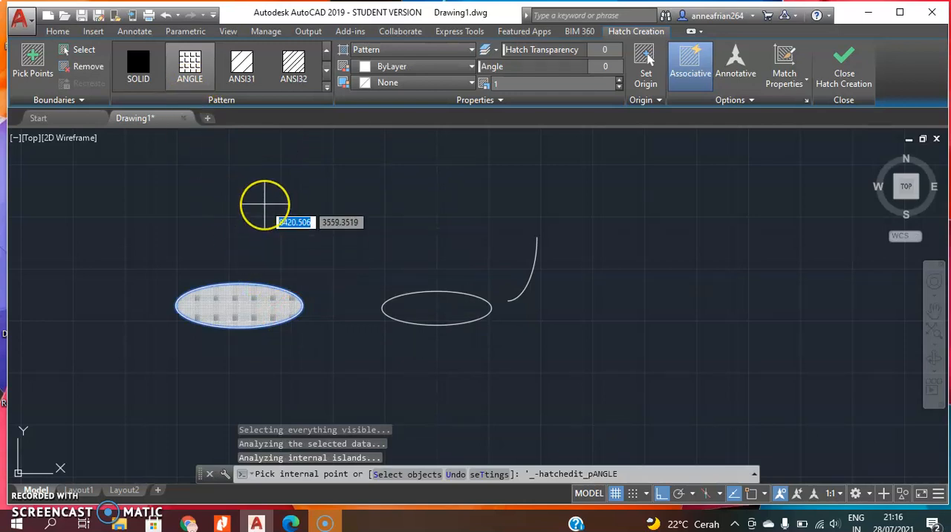
click(264, 191)
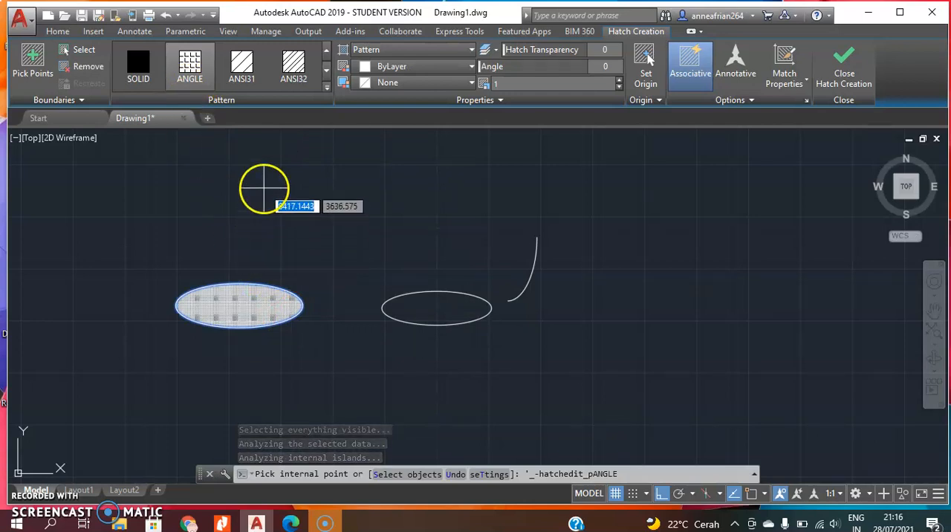
Change the left ellipse's hatch pattern to ANSI31 and inspect its lines up close.
click(243, 66)
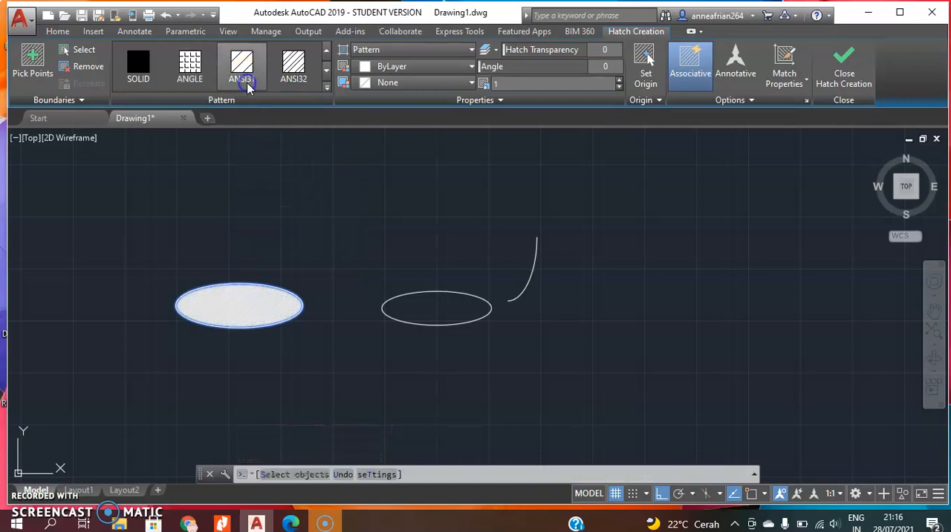
scroll(316, 310, up, 6)
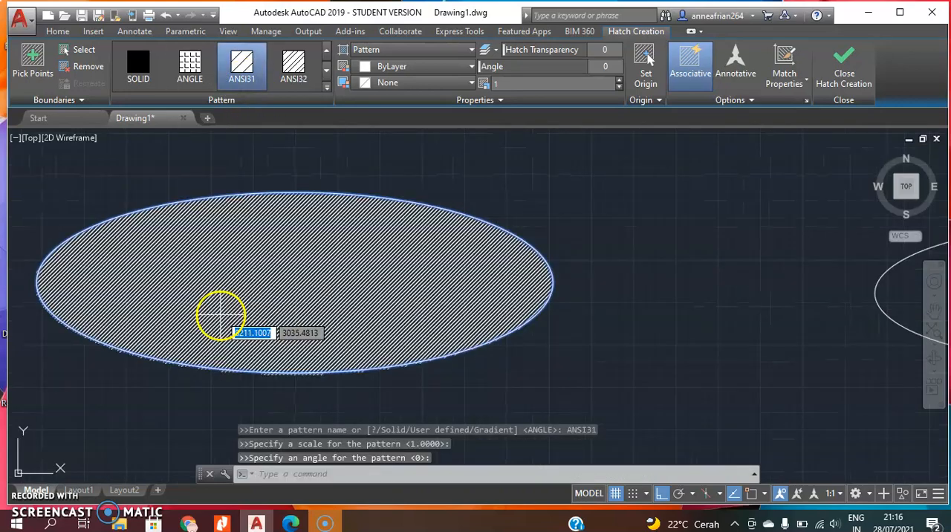
scroll(339, 276, up, 3)
scroll(334, 274, down, 3)
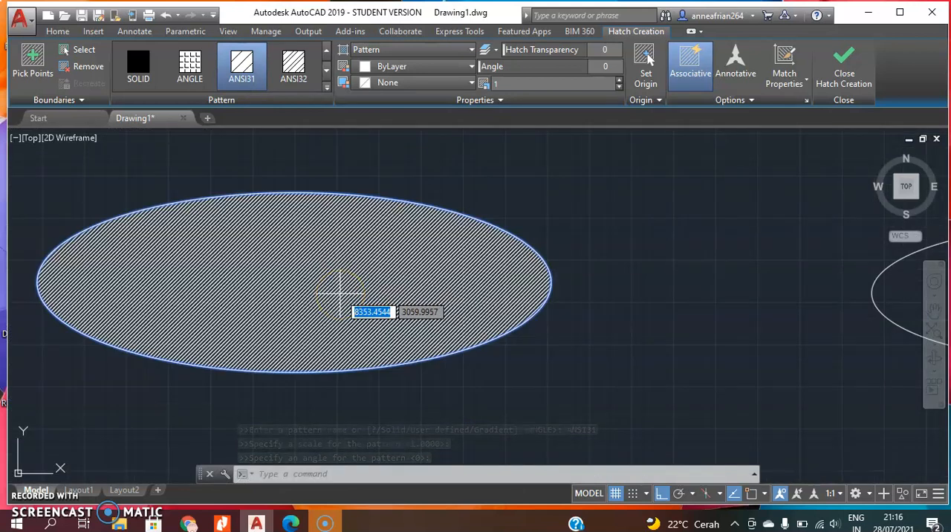
scroll(284, 285, down, 4)
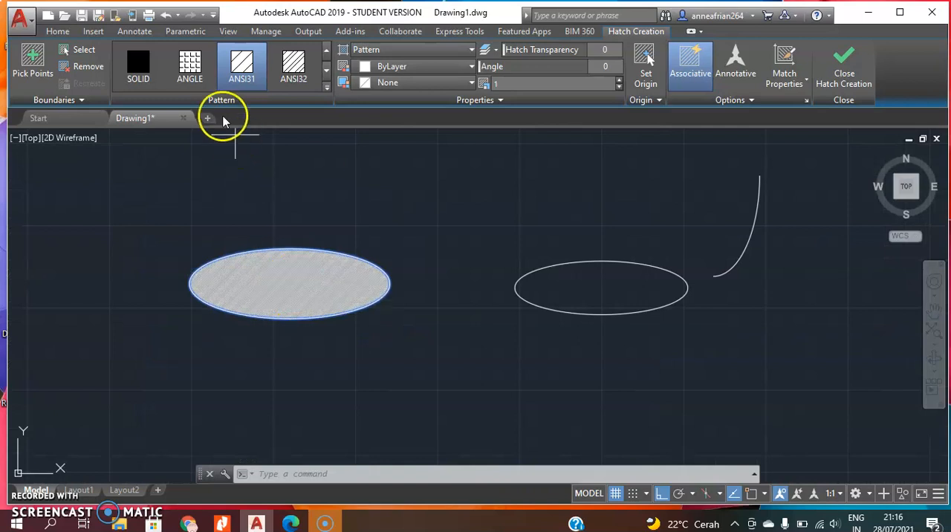
Set the left ellipse's hatch pattern scale to 10.
click(526, 80)
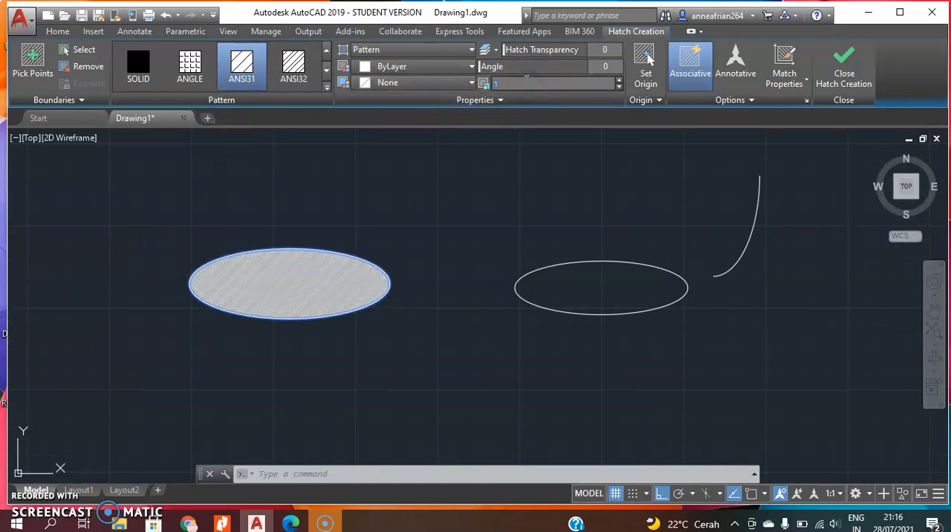
key(Return)
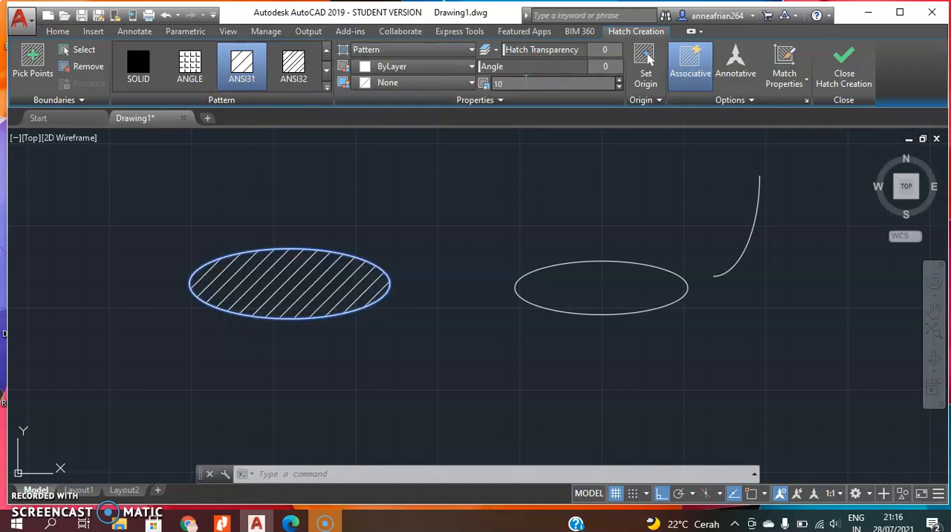
key(Return)
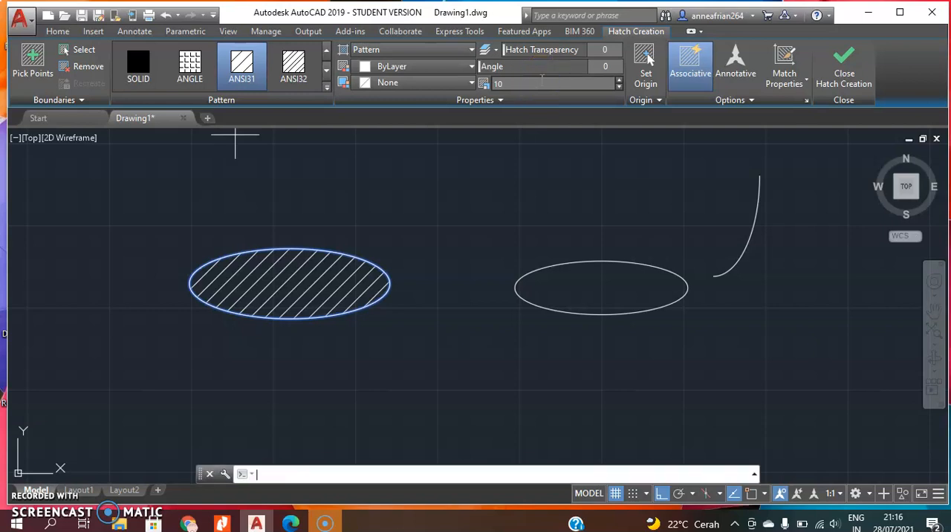
Set the left ellipse's hatch pattern scale to 5 and finish the hatch.
click(544, 84)
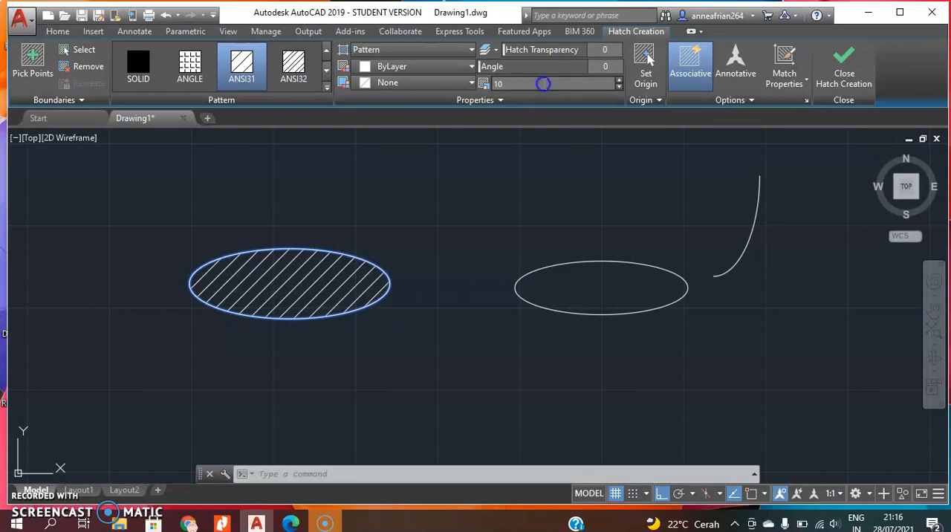
text(5)
click(590, 68)
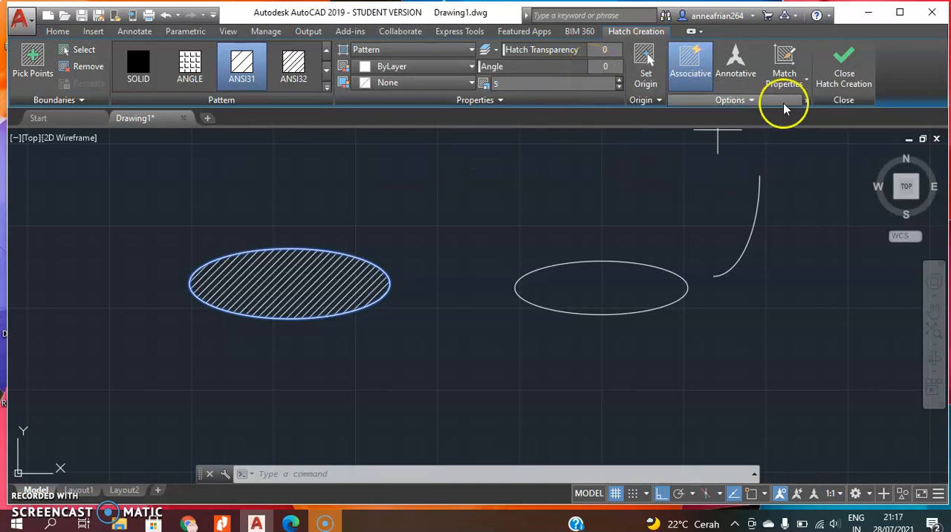
click(862, 83)
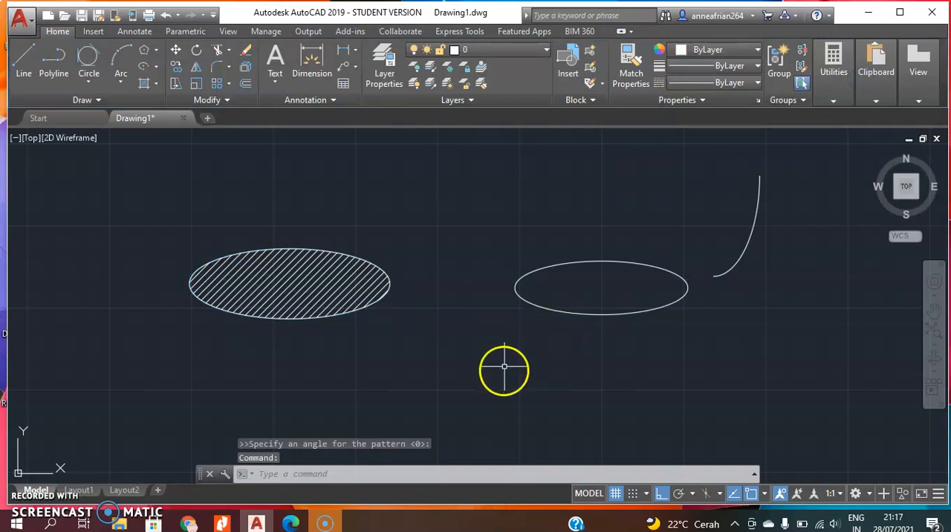
Fill the right ellipse with a GR_LINEAR gradient from blue to yellow and end the command.
click(156, 87)
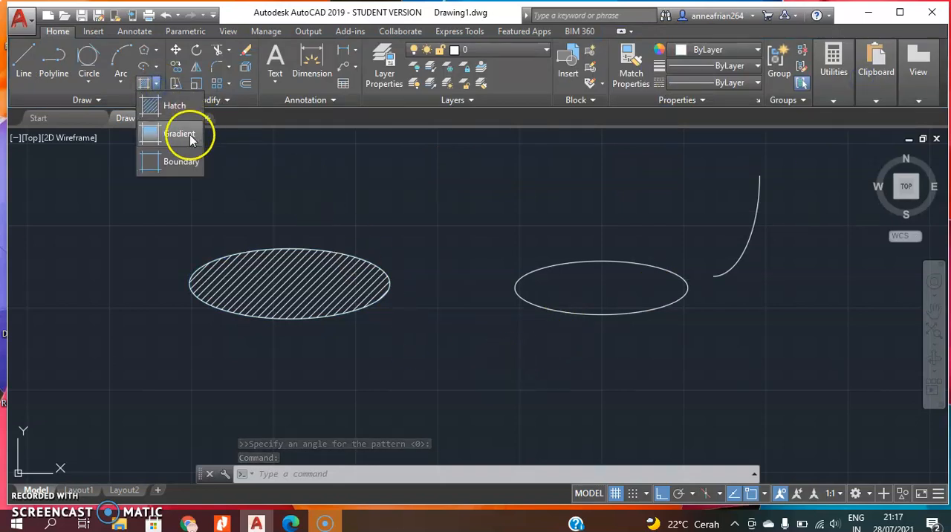
click(190, 135)
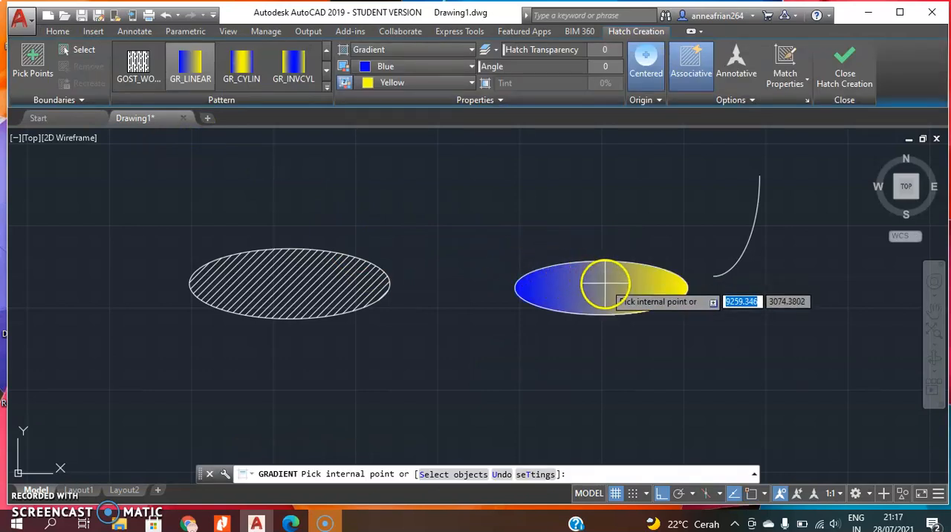
click(605, 284)
key(Escape)
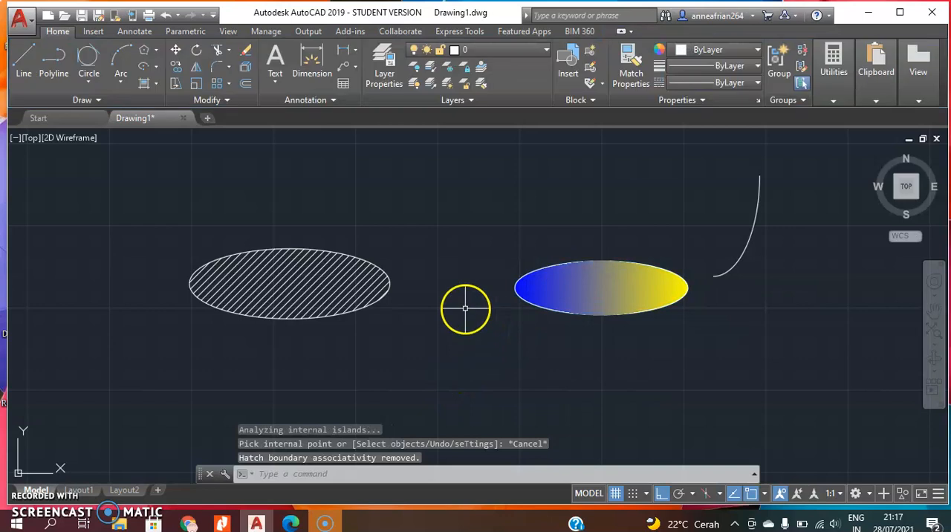
scroll(439, 307, up, 2)
scroll(441, 321, down, 3)
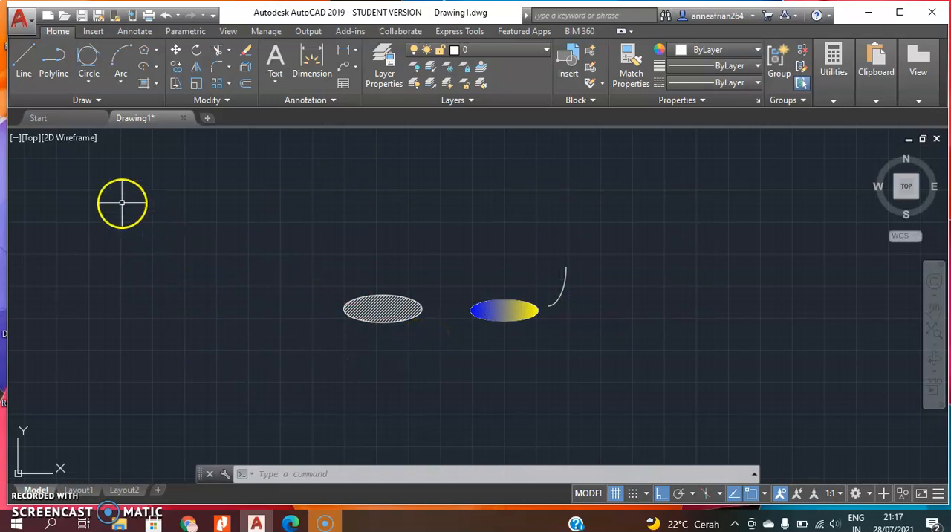
mouse_move(104, 130)
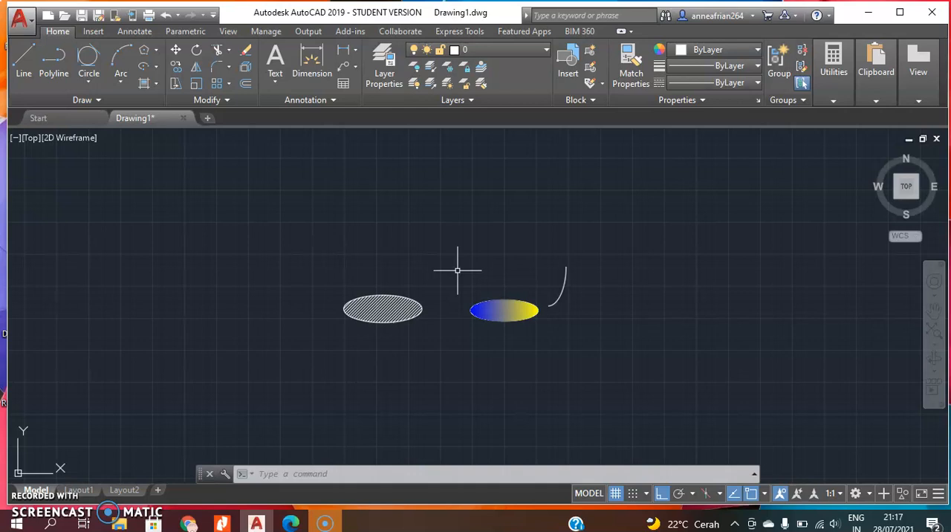
click(520, 246)
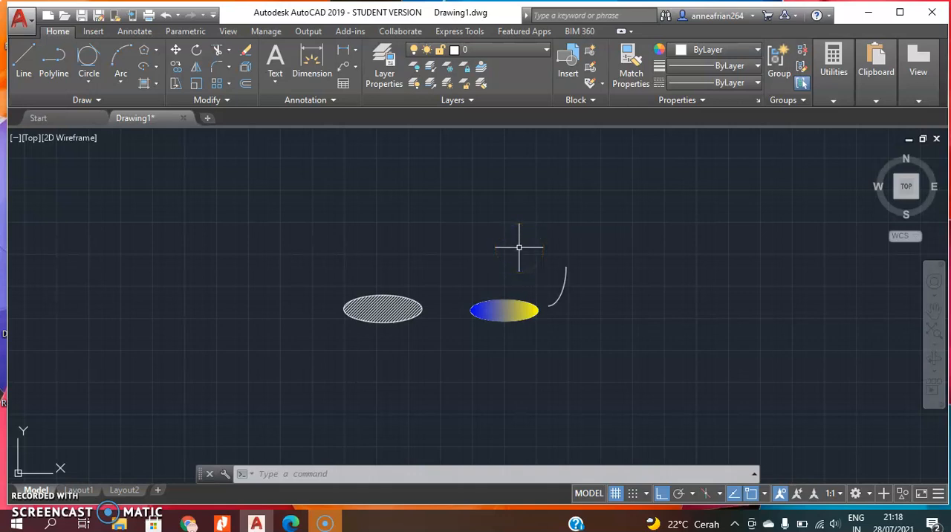